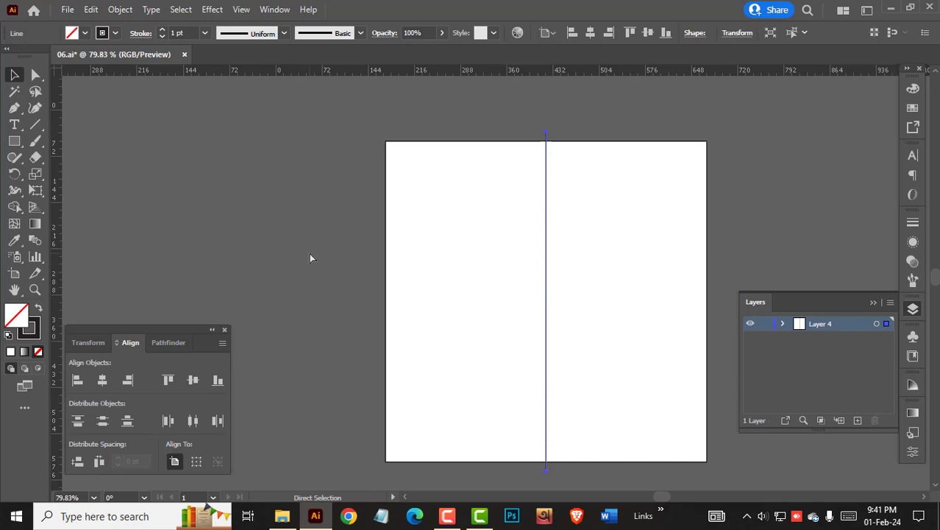
- Create a rectangle 500 pt wide and 500 pt high
click(310, 257)
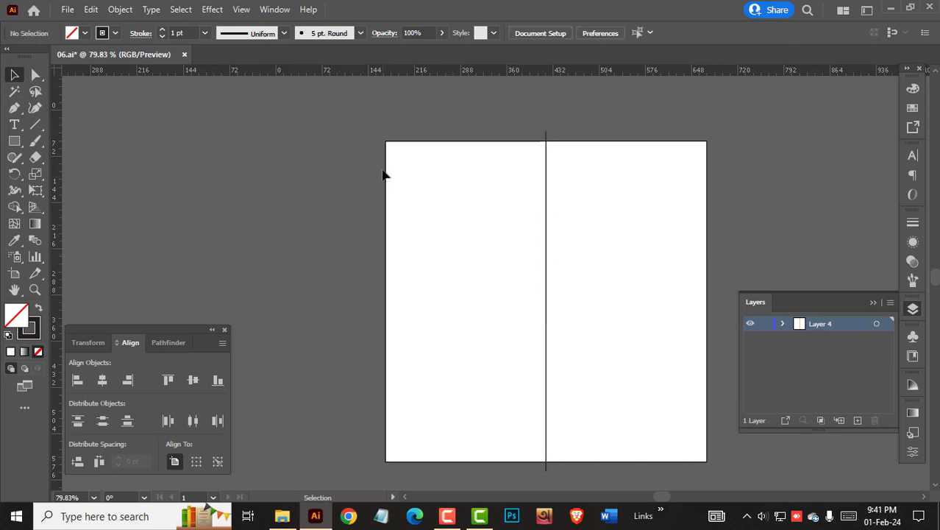
click(14, 141)
click(487, 273)
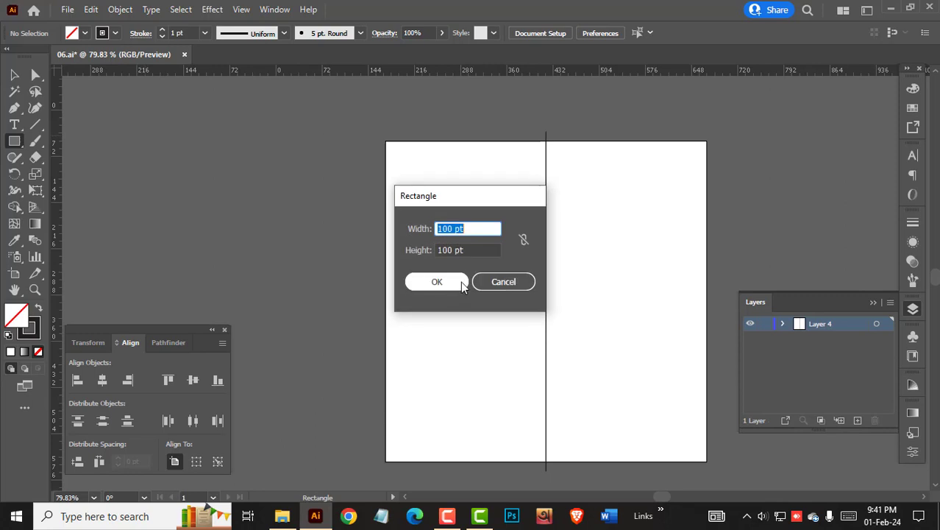
text(500)
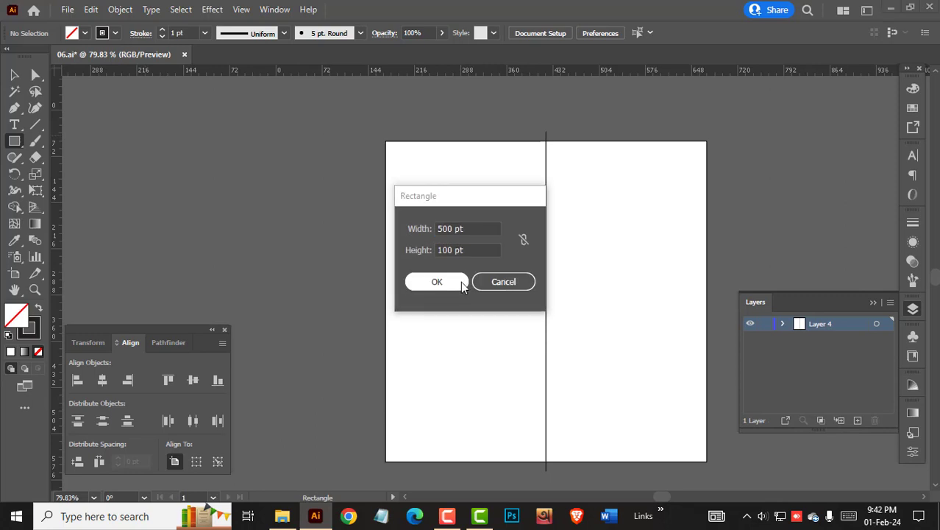
click(484, 252)
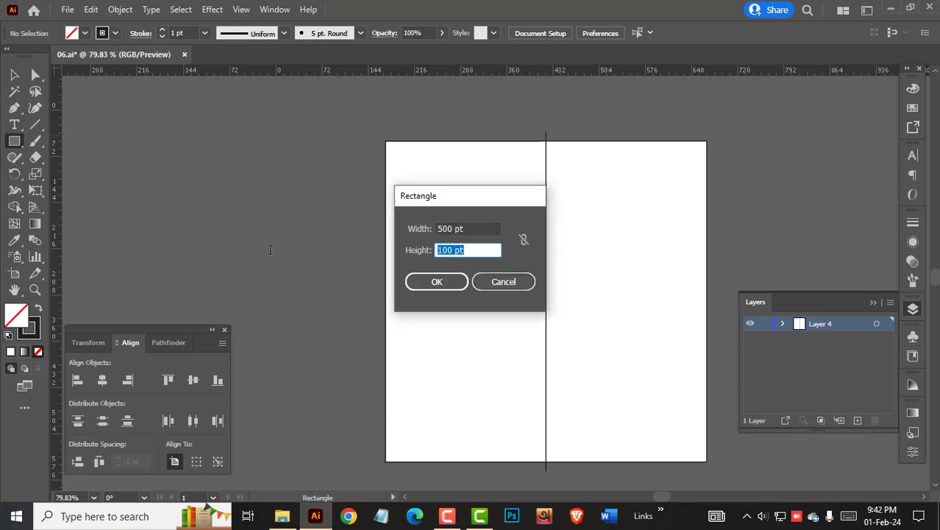
text(500)
key(Return)
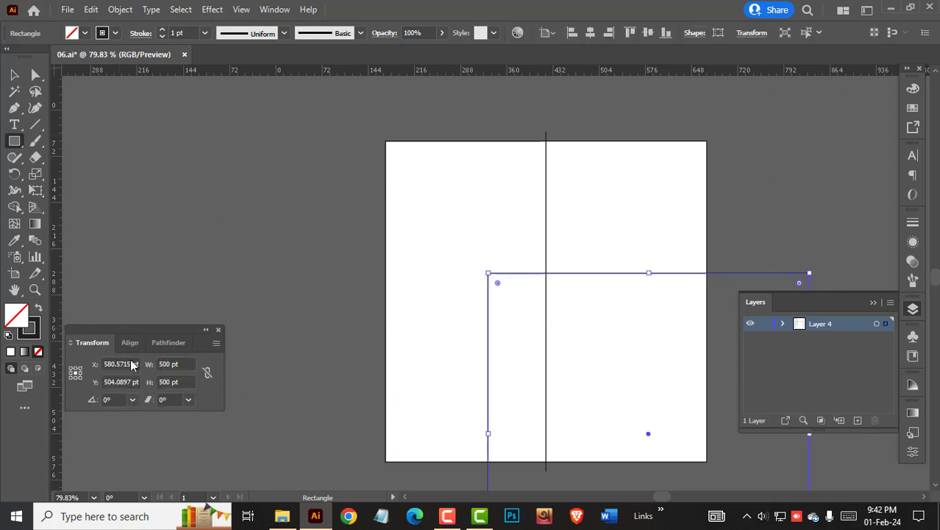
- Center the square horizontally and vertically on the artboard, and deselect it
click(130, 344)
click(102, 380)
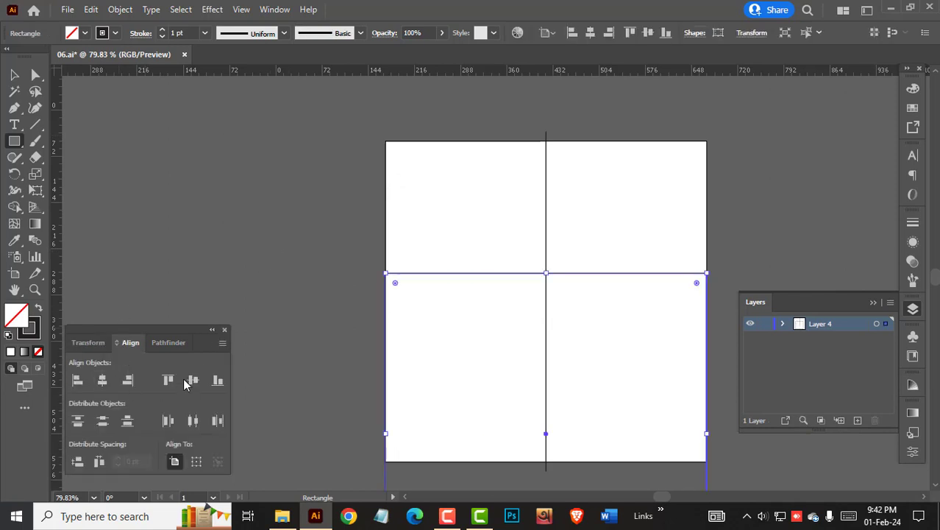
click(193, 380)
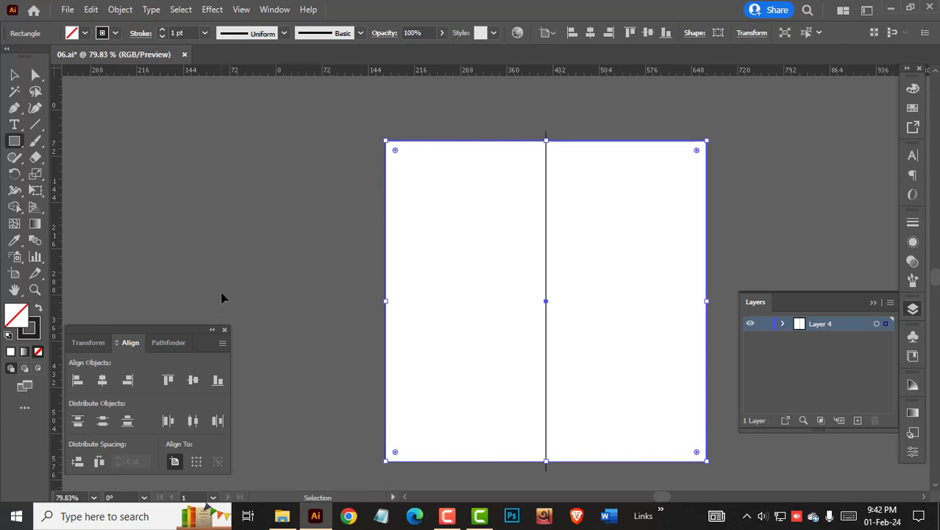
key(ctrl+shift+a)
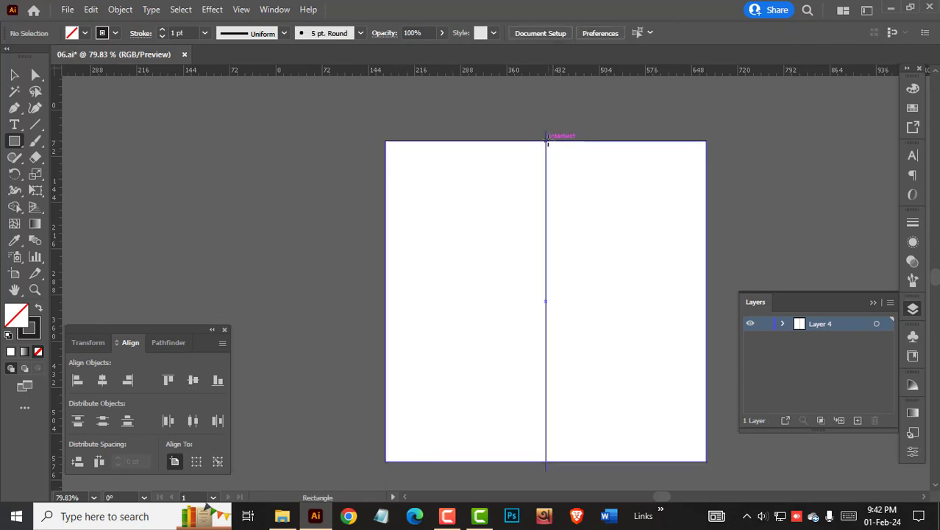
- Draw a 250 × 500 pt rectangle over the right half of the square, starting at the vertical center line
drag(546, 141, 706, 462)
drag(575, 450, 685, 478)
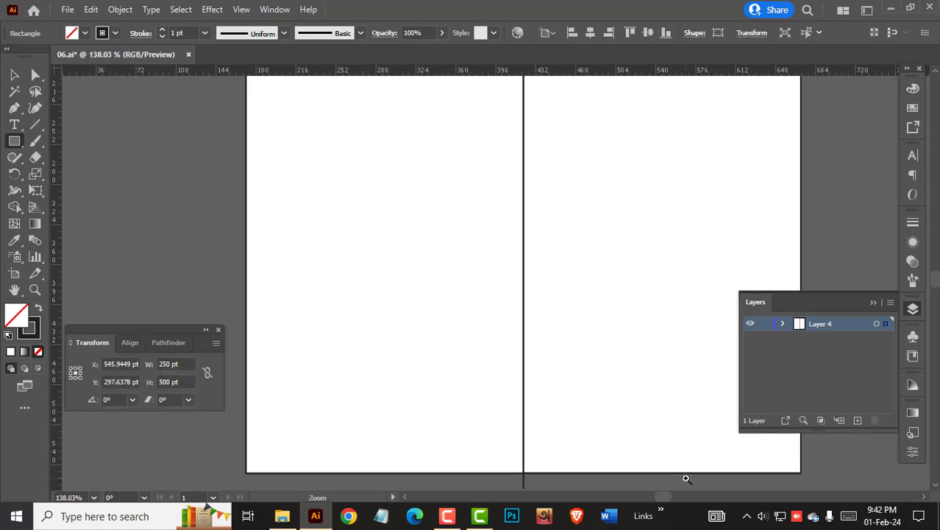
drag(581, 272, 551, 439)
drag(495, 131, 600, 258)
drag(556, 206, 549, 397)
- Set the stroke weight of all the artwork to 0.2 pt and deselect everything
key(ctrl+a)
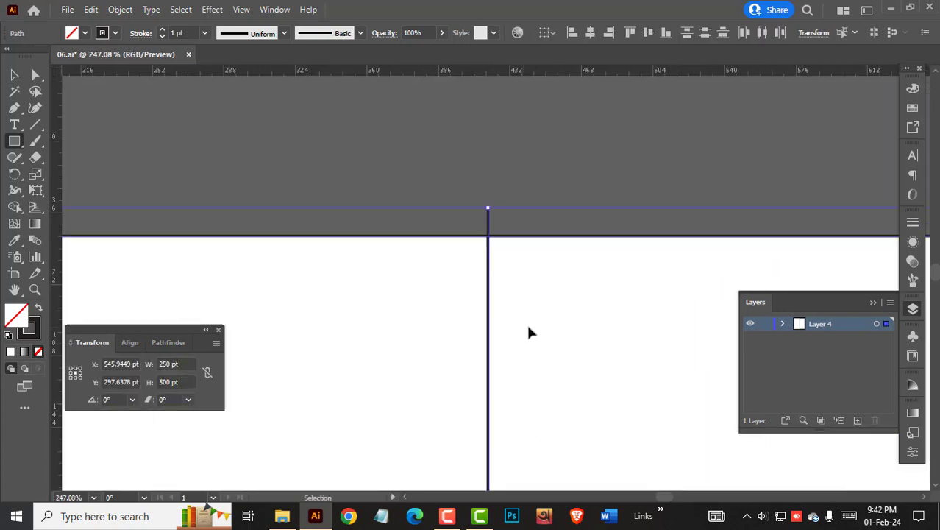
click(189, 34)
text(0.2)
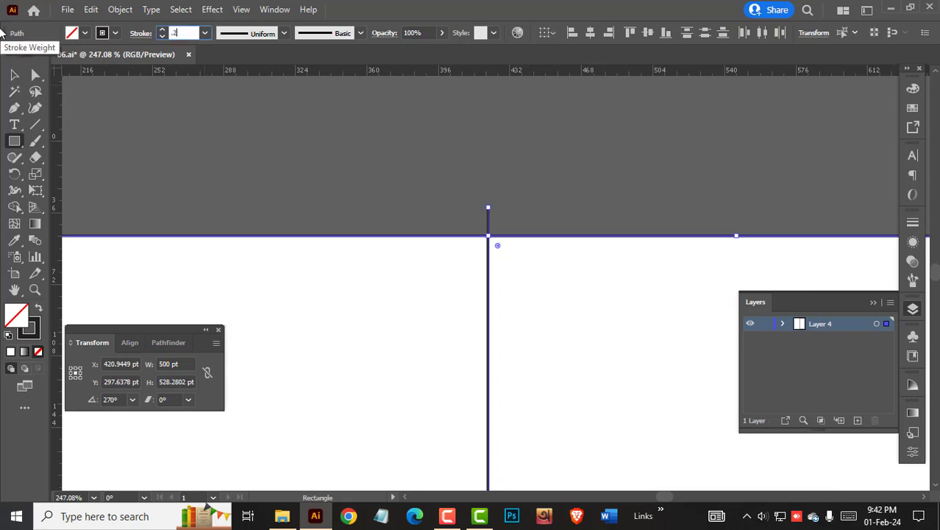
key(Return)
key(ctrl+shift+a)
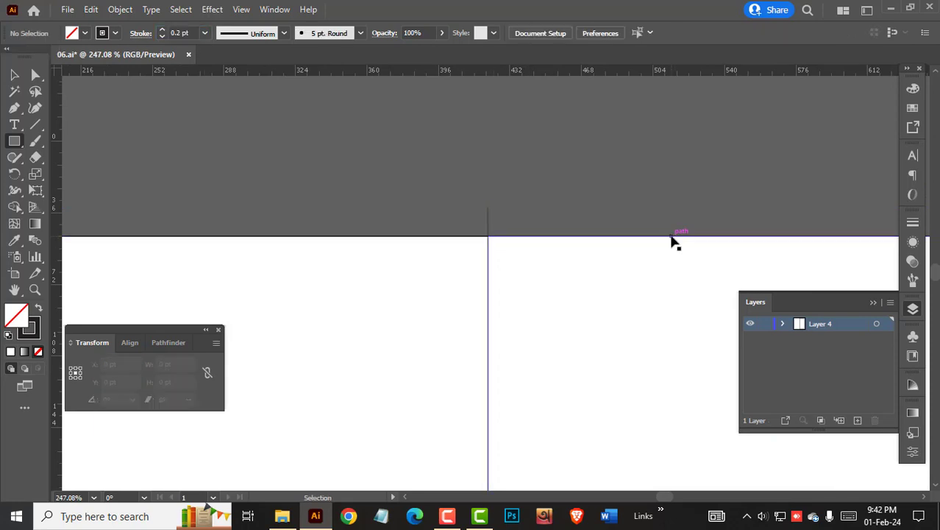
- Make the right-half rectangle the clipping mask of Layer 4
ctrl+click(673, 236)
drag(609, 310, 368, 335)
drag(620, 432, 460, 212)
drag(445, 361, 581, 353)
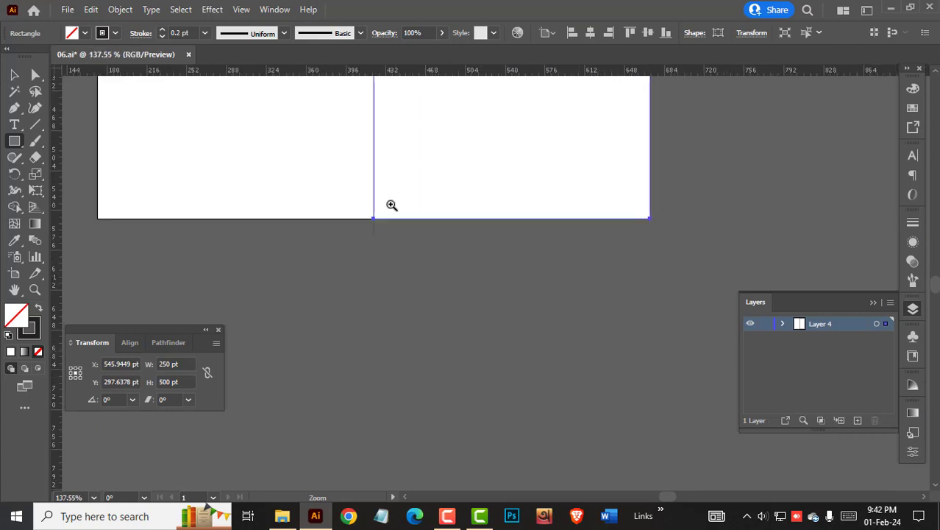
drag(392, 205, 464, 242)
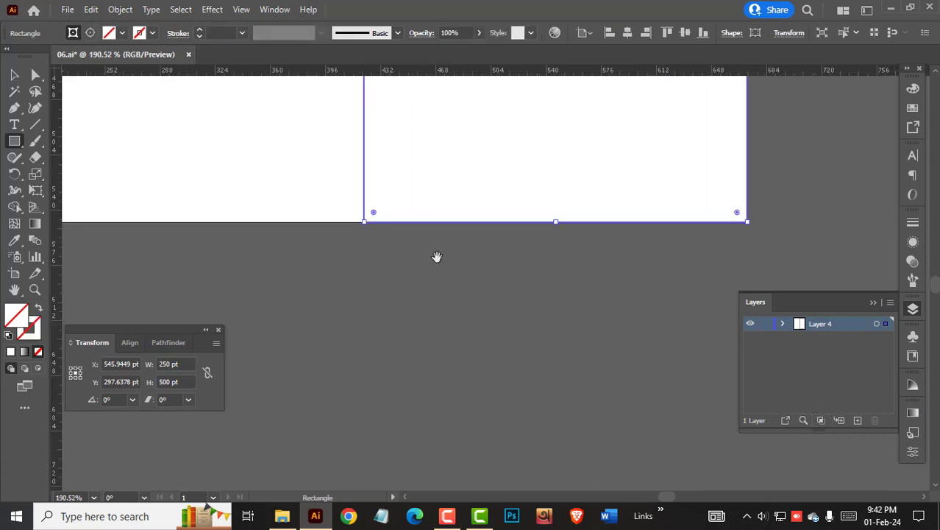
drag(409, 230, 483, 415)
click(449, 395)
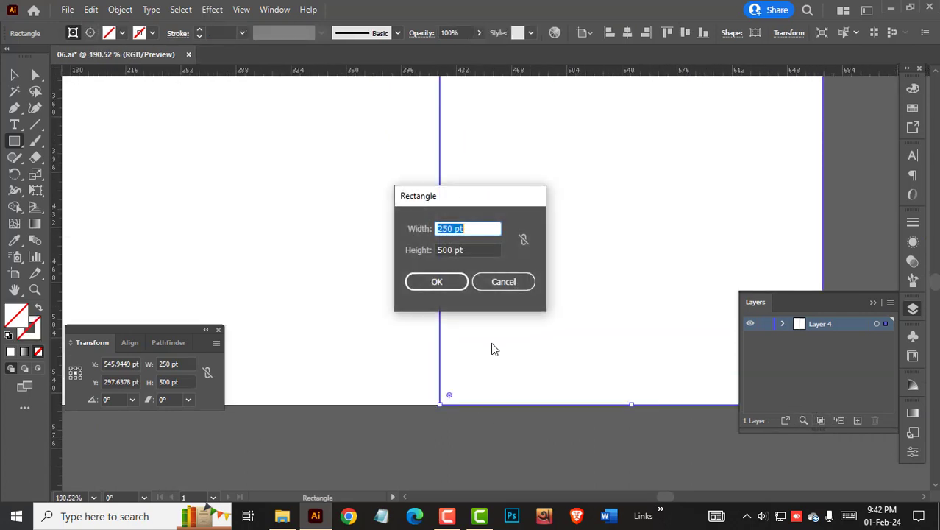
click(502, 285)
- Paint a half teardrop about 28 × 69 pt against the lower center line with the 5 pt Round brush, using a black stroke
click(37, 142)
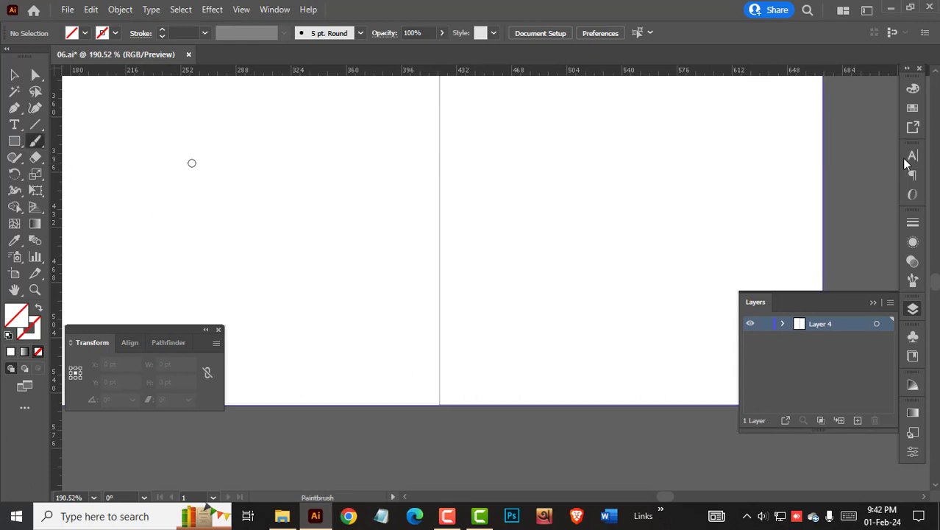
click(913, 279)
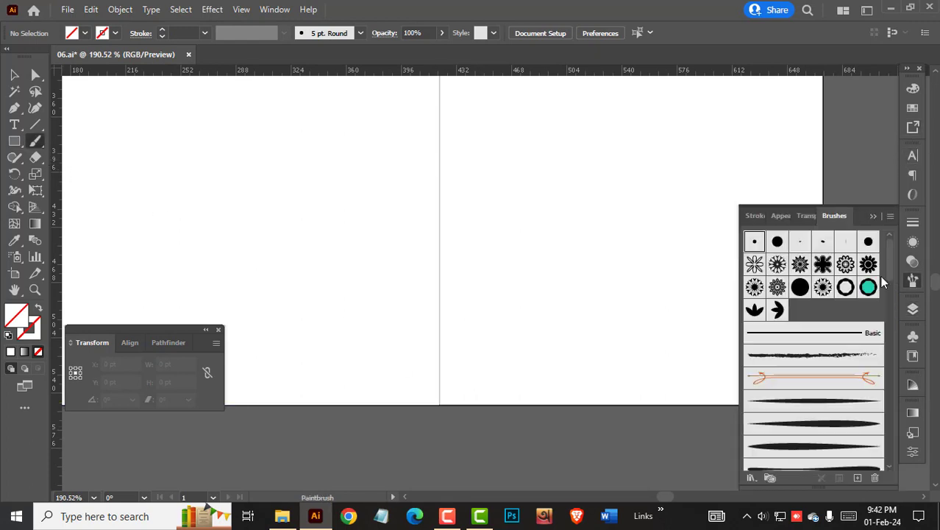
click(765, 241)
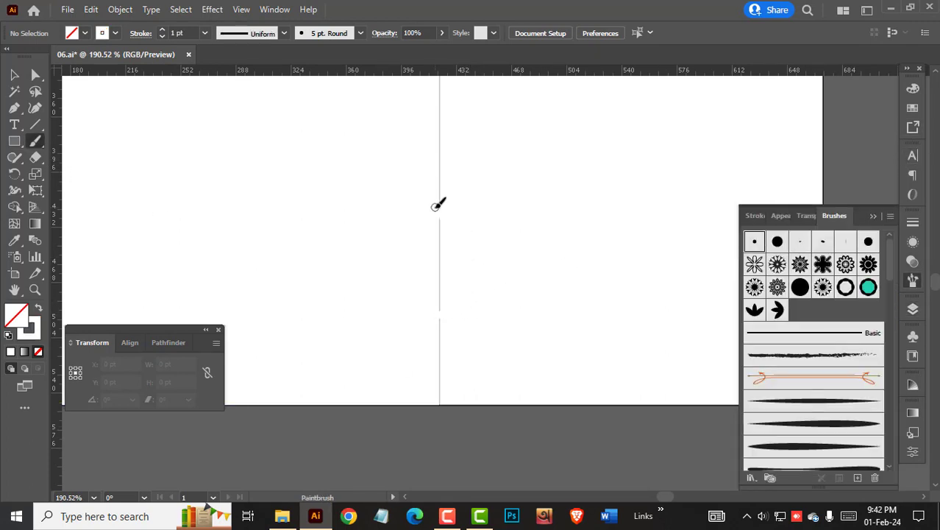
ctrl+click(454, 315)
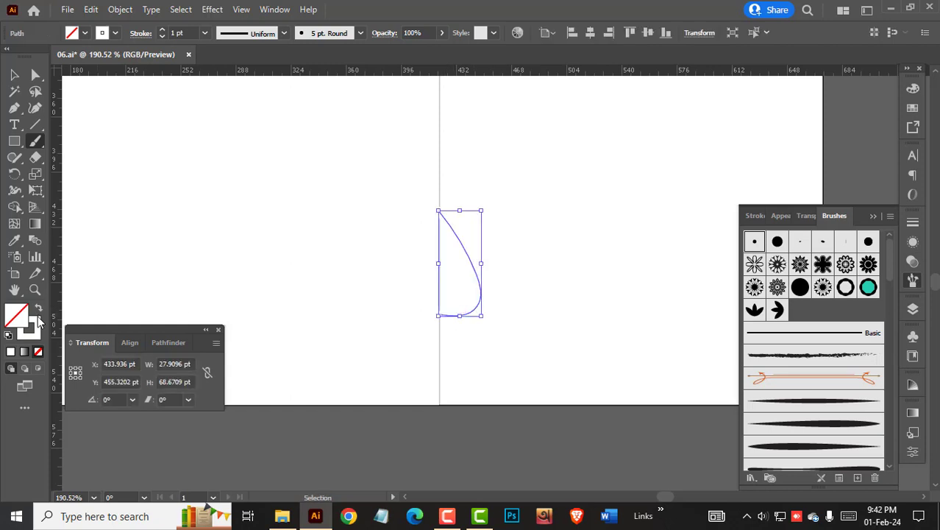
click(36, 326)
click(751, 176)
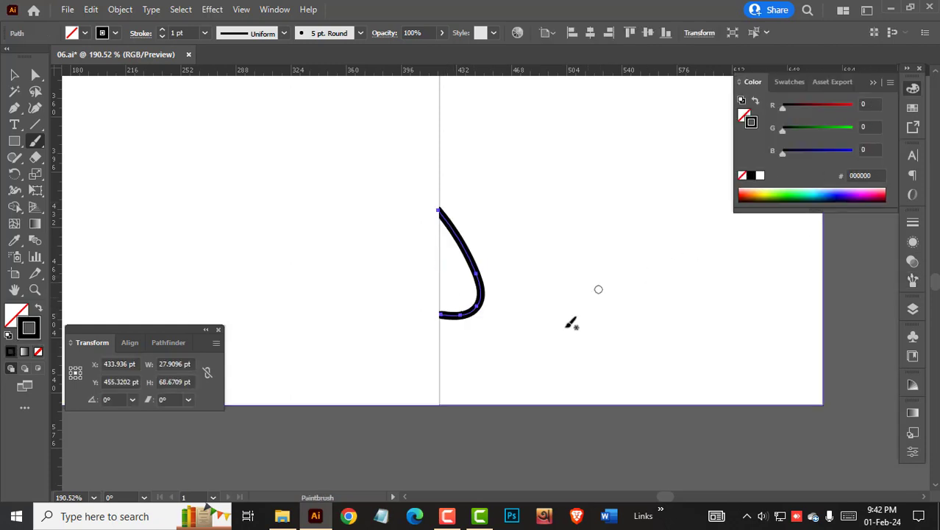
- Apply a Transform effect to the whole of Layer 4 with Reflect X enabled and 1 copy
click(912, 310)
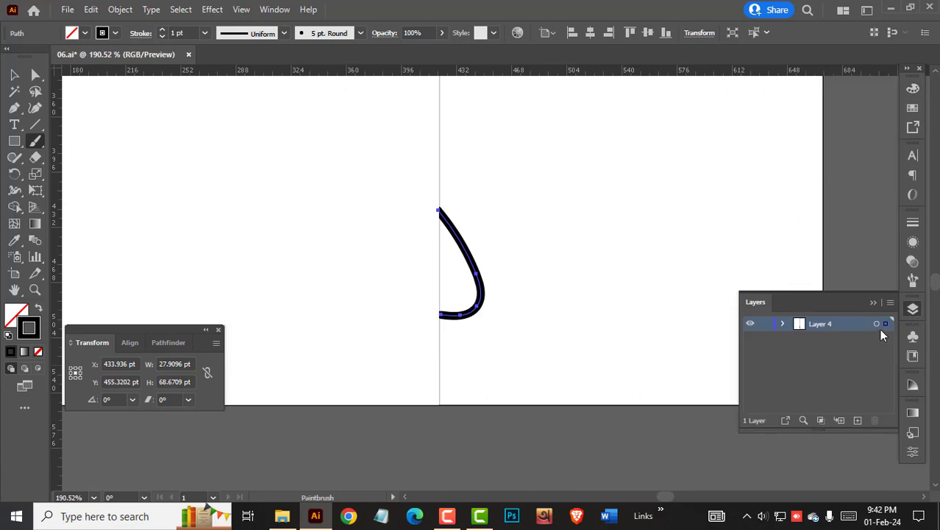
click(878, 324)
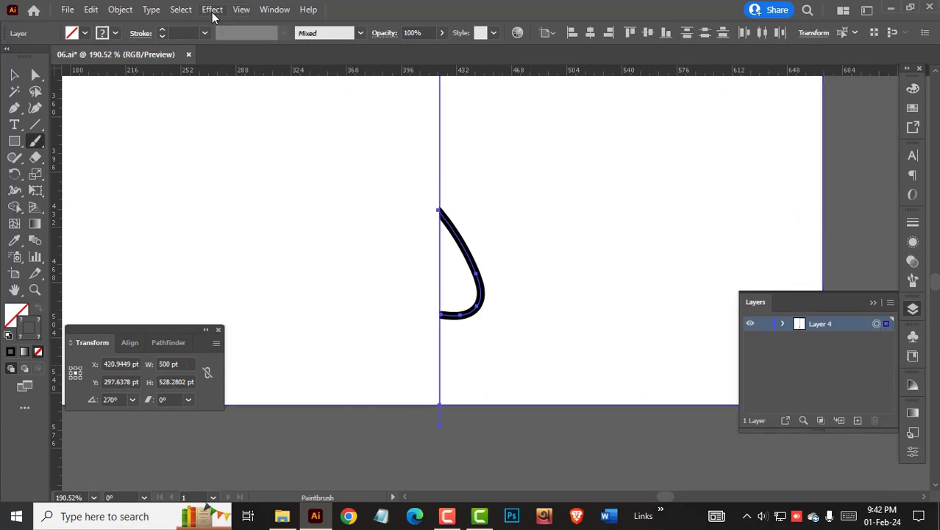
click(212, 10)
mouse_move(324, 122)
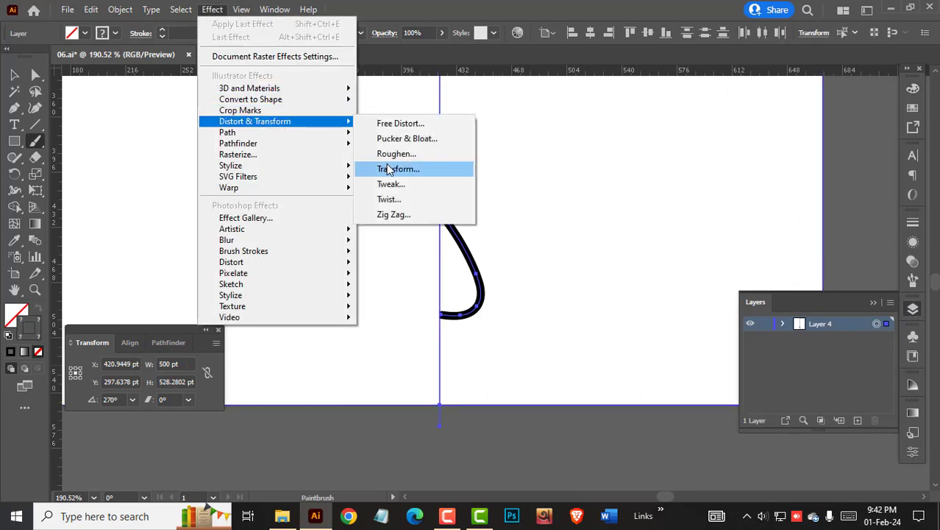
click(390, 169)
click(853, 348)
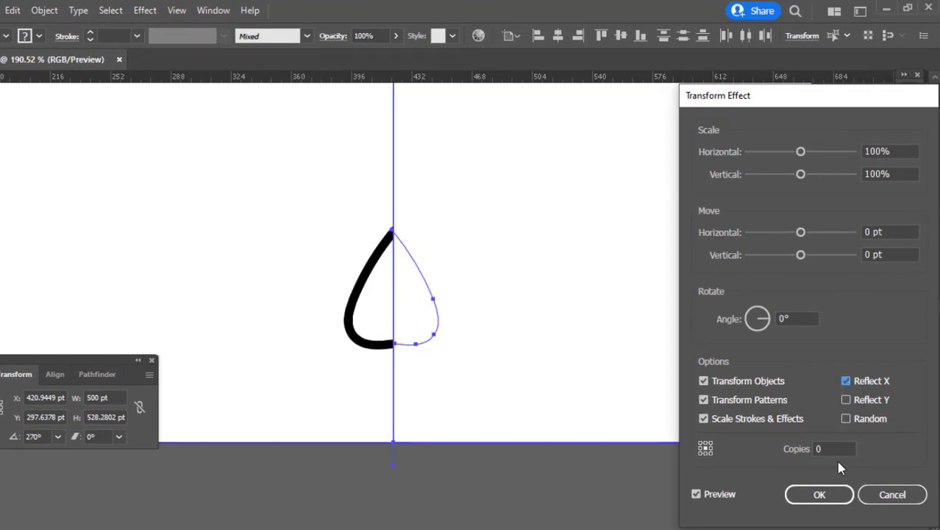
click(835, 450)
key(Up)
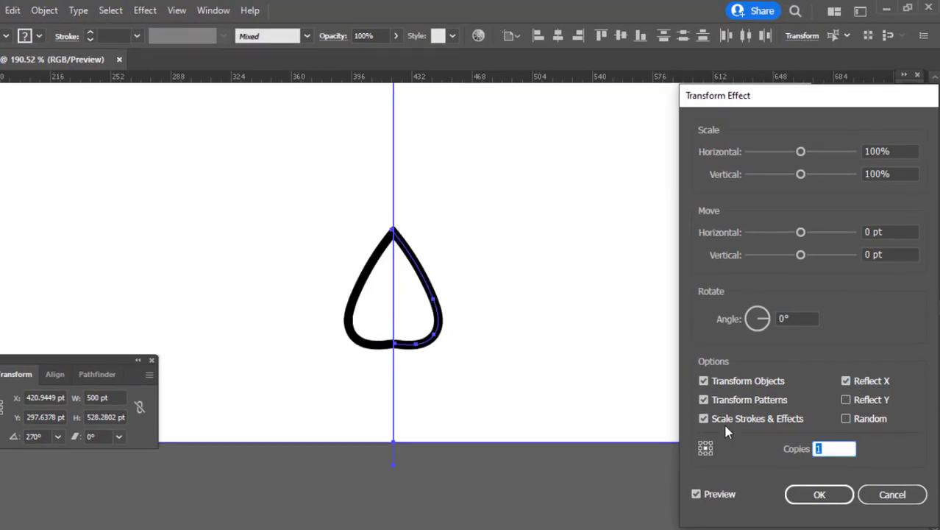
key(Return)
- Select the painted half-teardrop path and cut it from the artwork
drag(582, 287, 412, 297)
drag(626, 235, 601, 317)
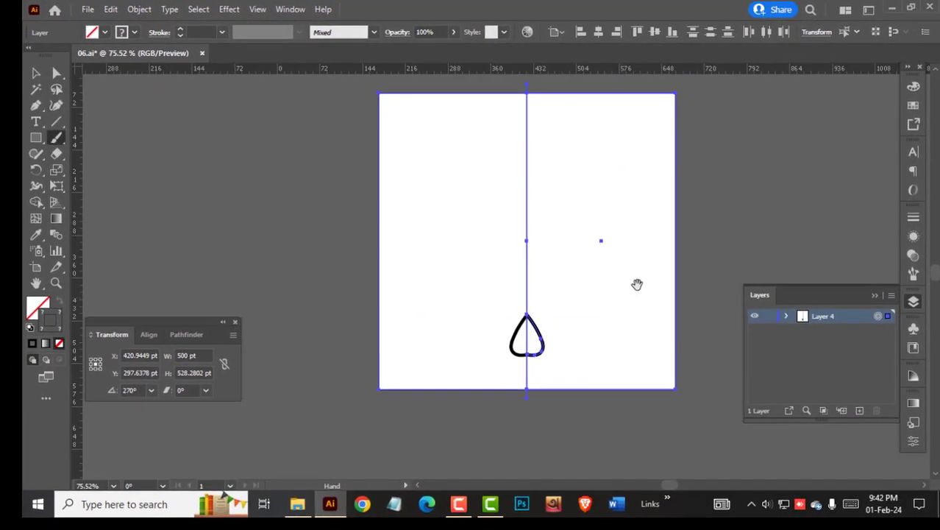
key(v)
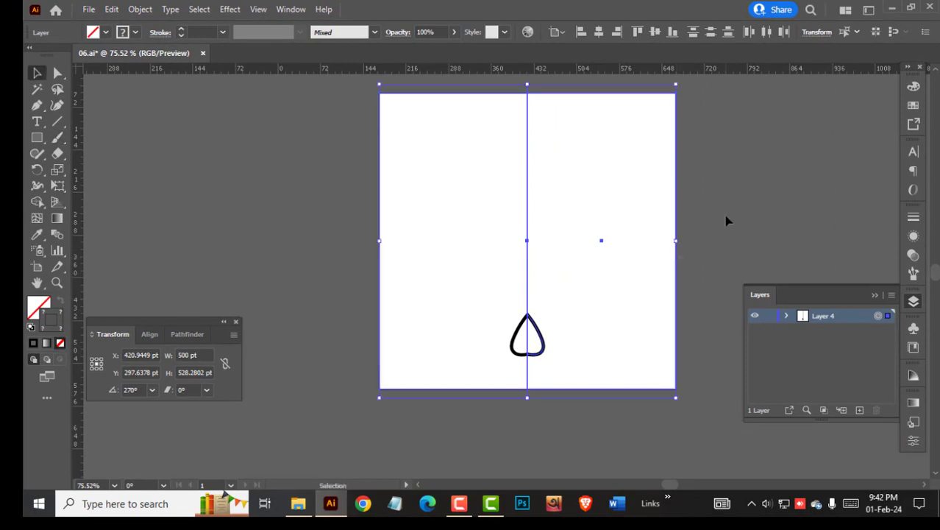
click(727, 221)
click(544, 352)
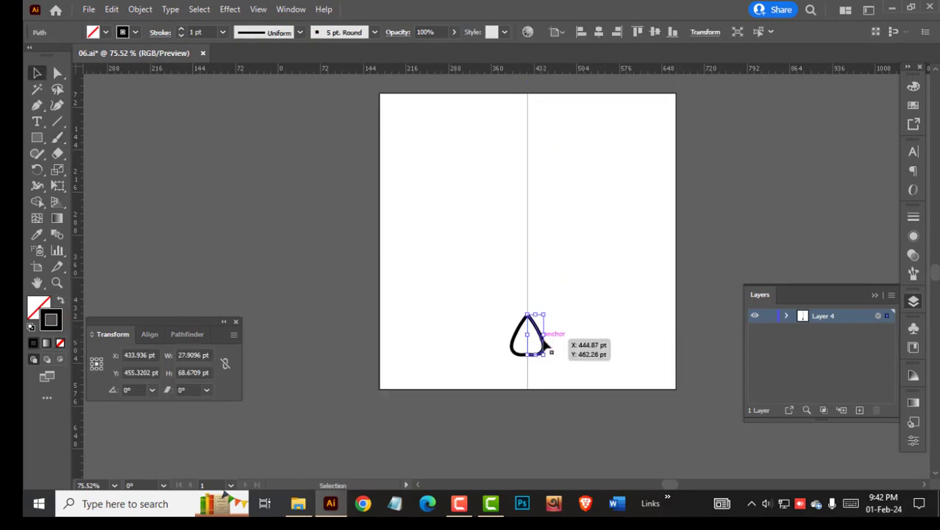
click(111, 9)
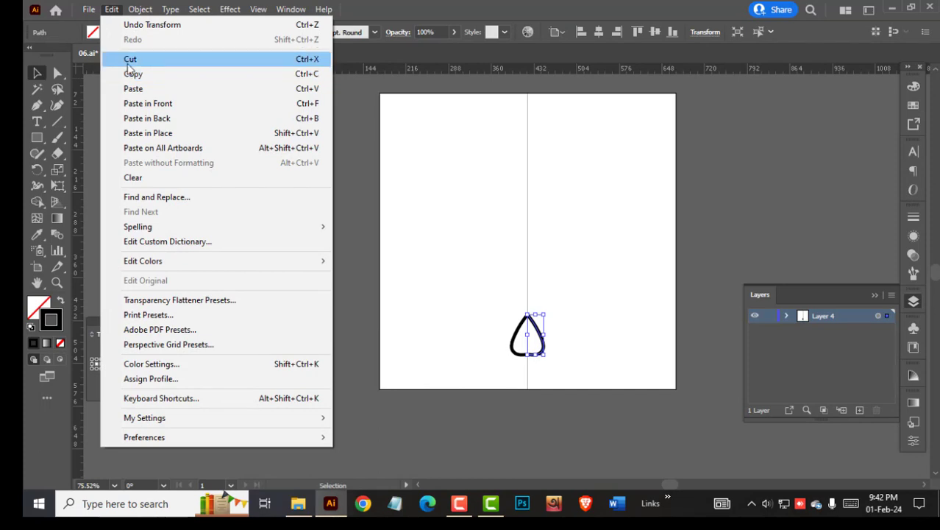
click(129, 60)
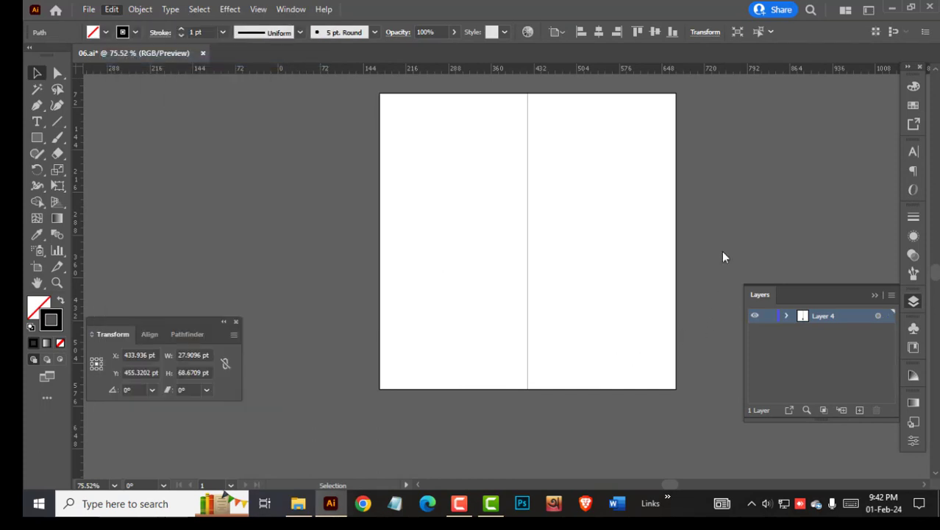
- Lock the two rectangles inside Layer 4 and collapse the layer's contents
click(785, 333)
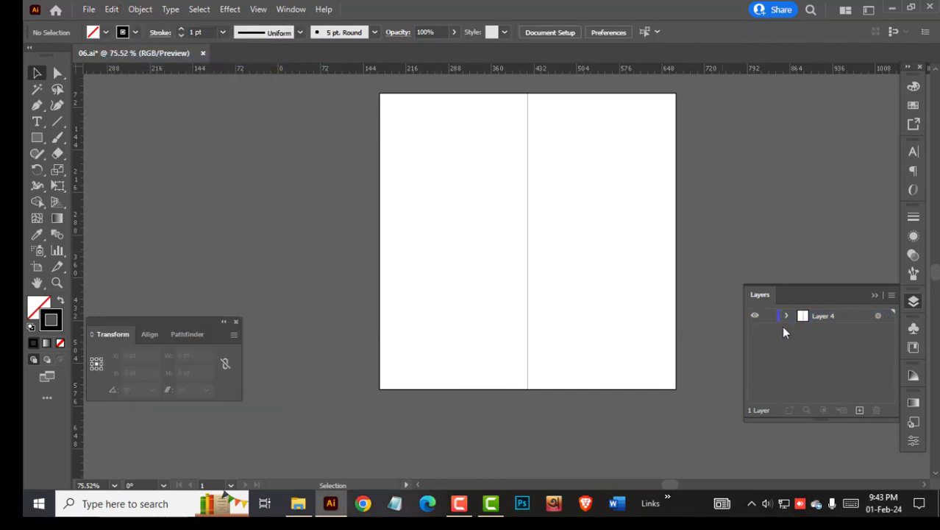
click(786, 316)
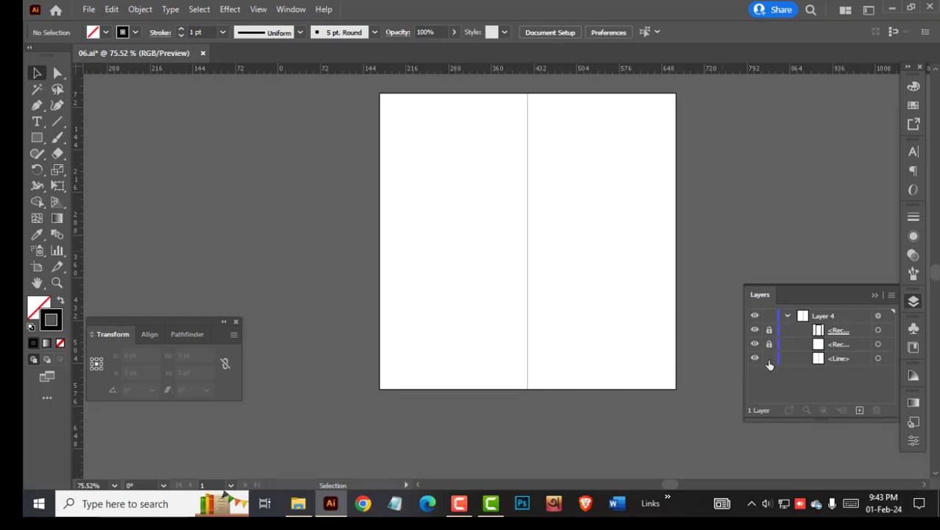
click(787, 317)
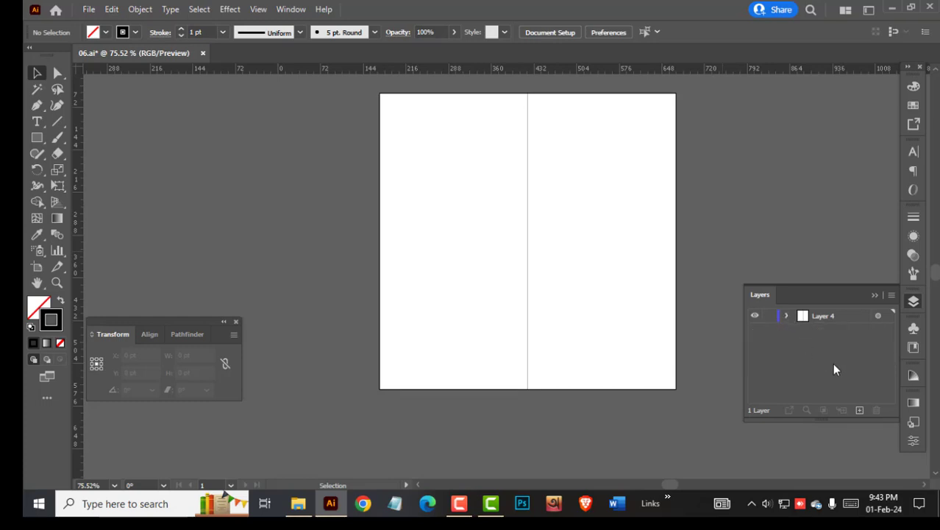
- Create a new layer above Layer 4 and draw a tall rectangle with black fill and no stroke beside the center line
click(860, 411)
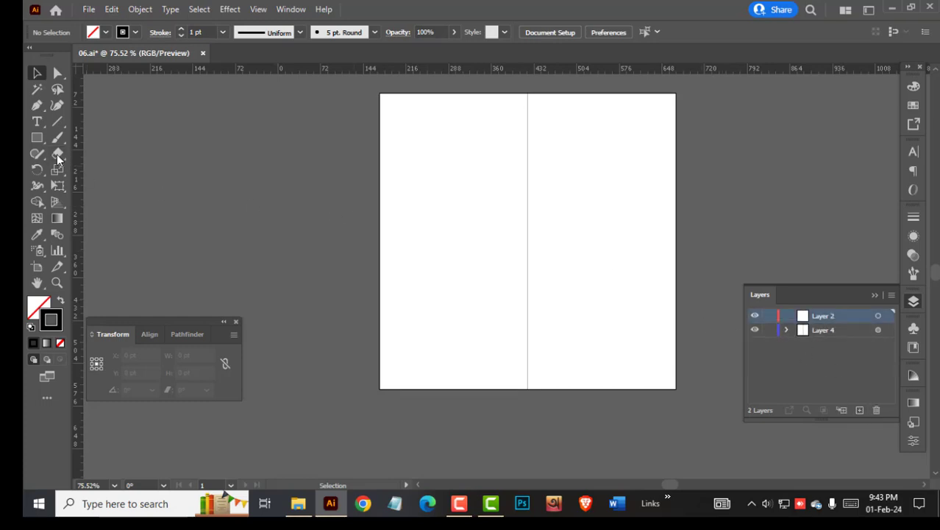
click(37, 138)
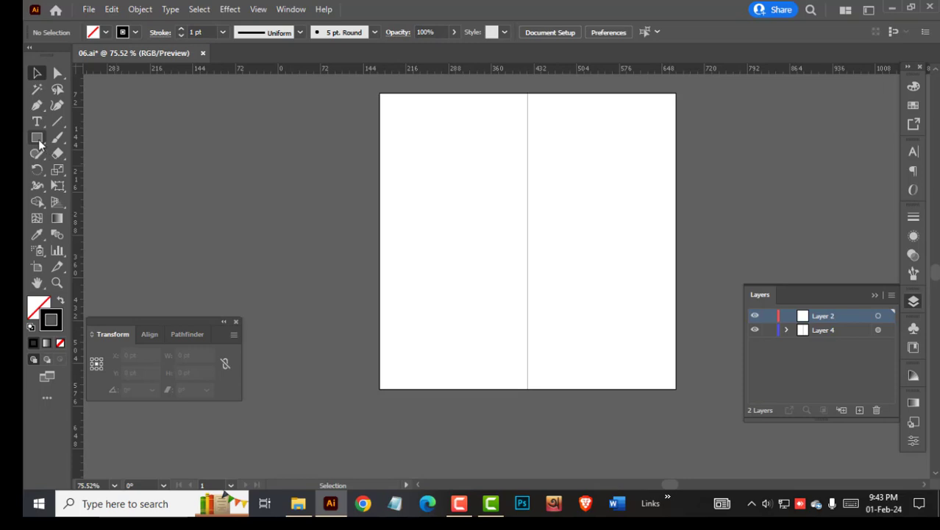
click(62, 302)
key(F6)
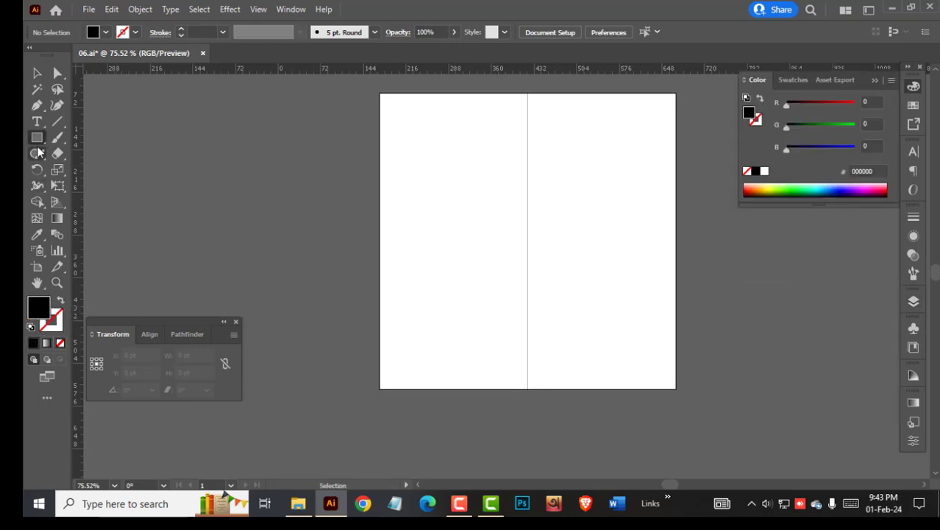
click(37, 138)
drag(553, 144, 637, 301)
- Round the rectangle's corners fully into a pill shape and tilt it diagonally beside the center line
key(a)
drag(630, 164, 590, 251)
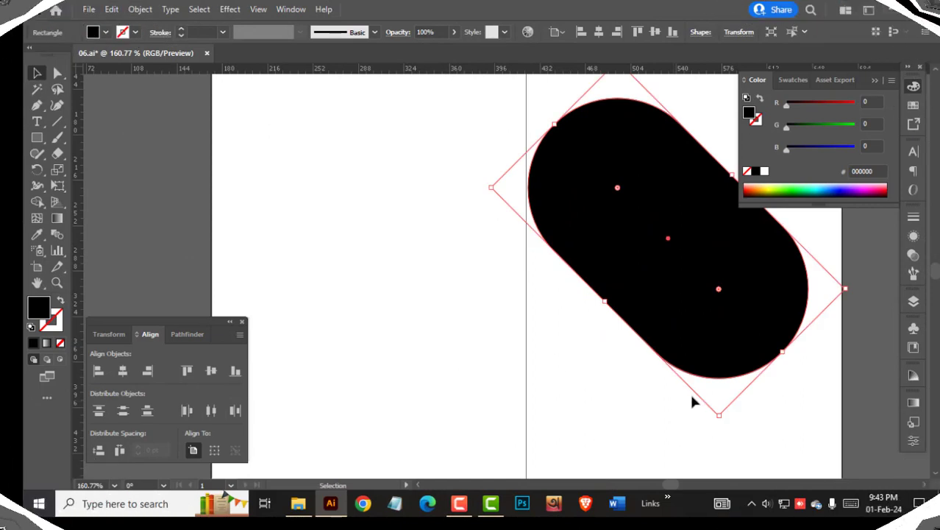
scroll(672, 278, down, 2)
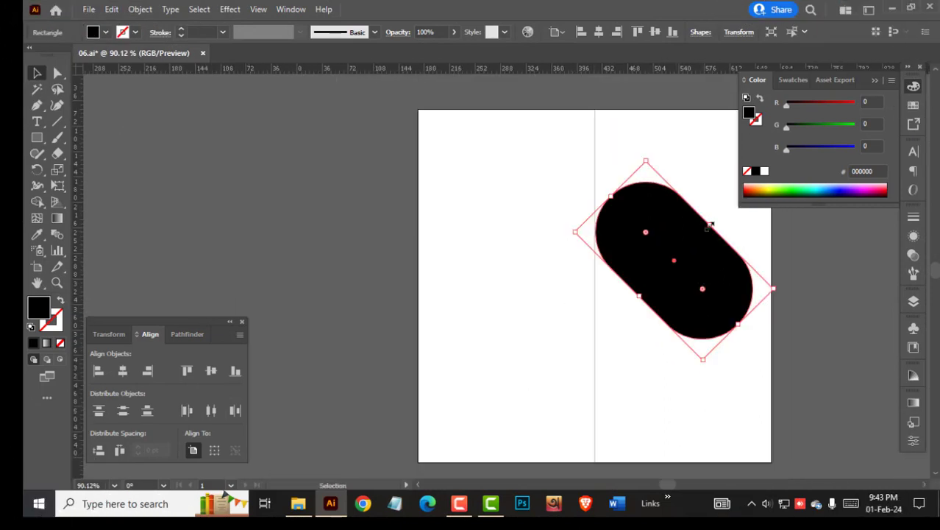
drag(711, 224, 728, 235)
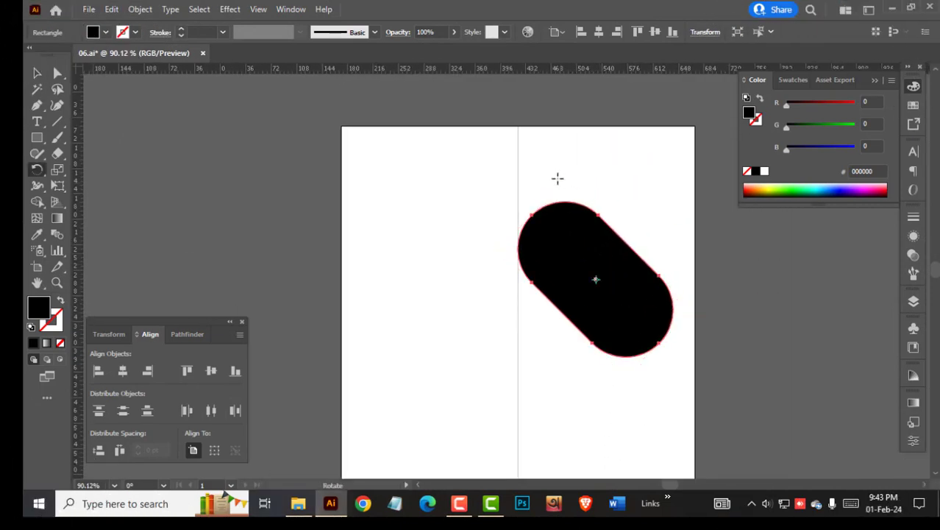
- Rotate a copy of the pill onto the opposite diagonal and reduce the overlapping pair to a single heart with Shape Builder
drag(556, 176, 653, 251)
ctrl+shift+click(544, 235)
click(38, 202)
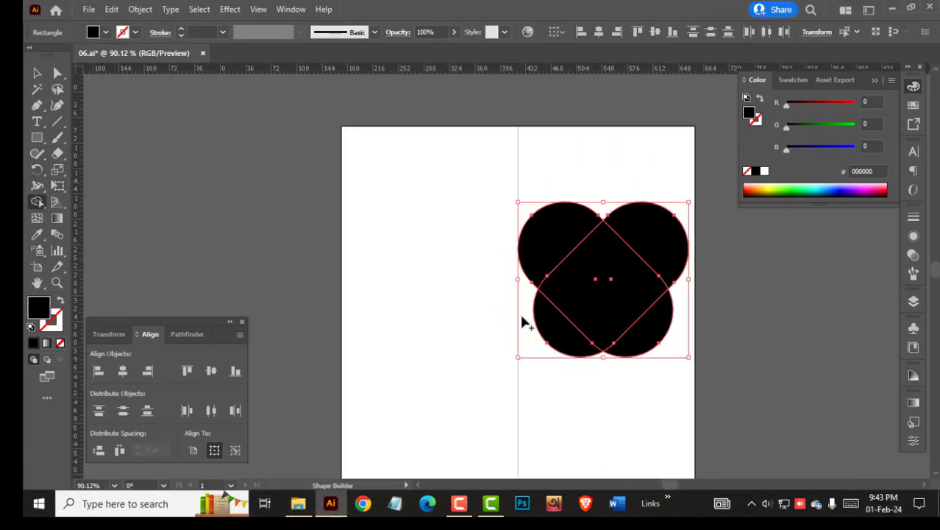
mouse_move(524, 324)
mouse_down()
mouse_move(663, 340)
mouse_move(563, 267)
mouse_up()
key(v)
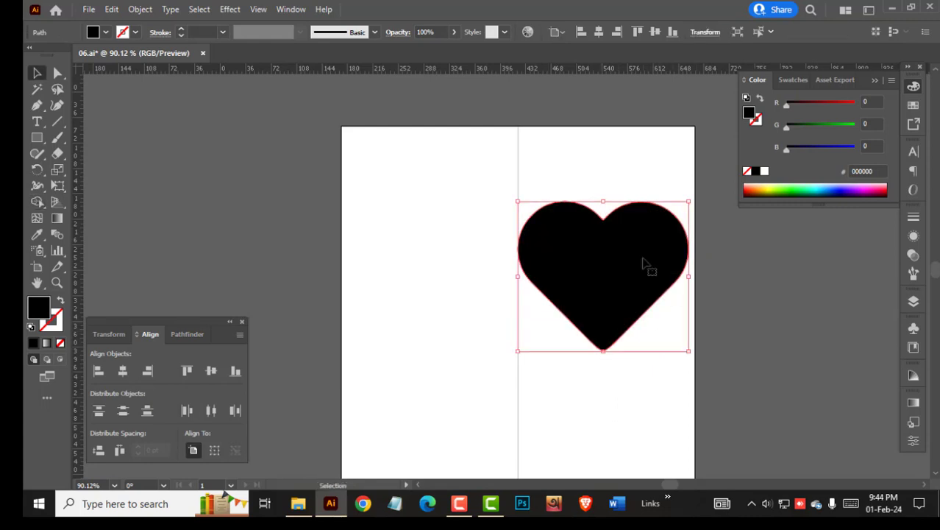
- Center the heart horizontally on the artboard, enlarged, and turn it into an unfilled black outline of 0.2 pt
click(123, 371)
drag(609, 303, 663, 326)
key(shift+x)
click(198, 32)
text(0.2)
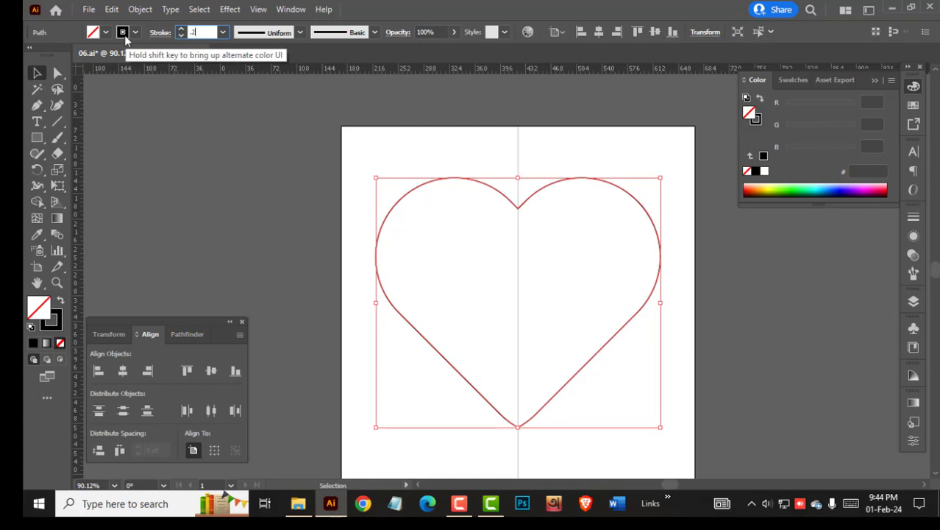
key(Return)
- Lock Layer 2 with the heart guide and make Layer 4 the active layer
click(914, 301)
click(770, 316)
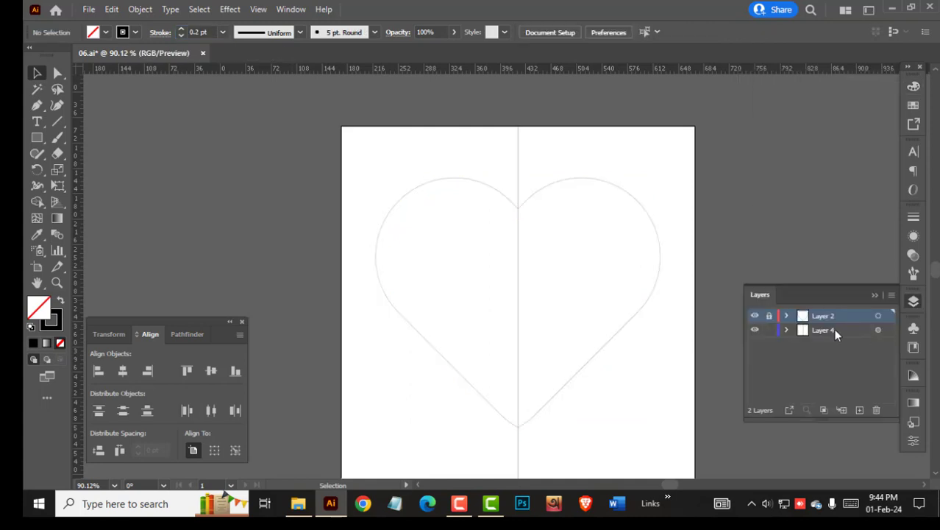
- Paint a curved petal upward from the heart's bottom tip using the art brush that thickens toward one end
click(913, 273)
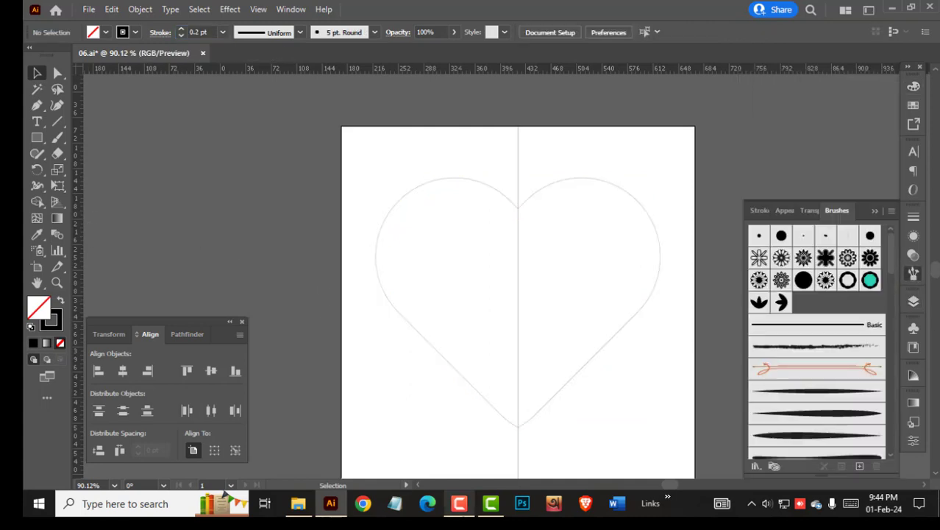
click(57, 138)
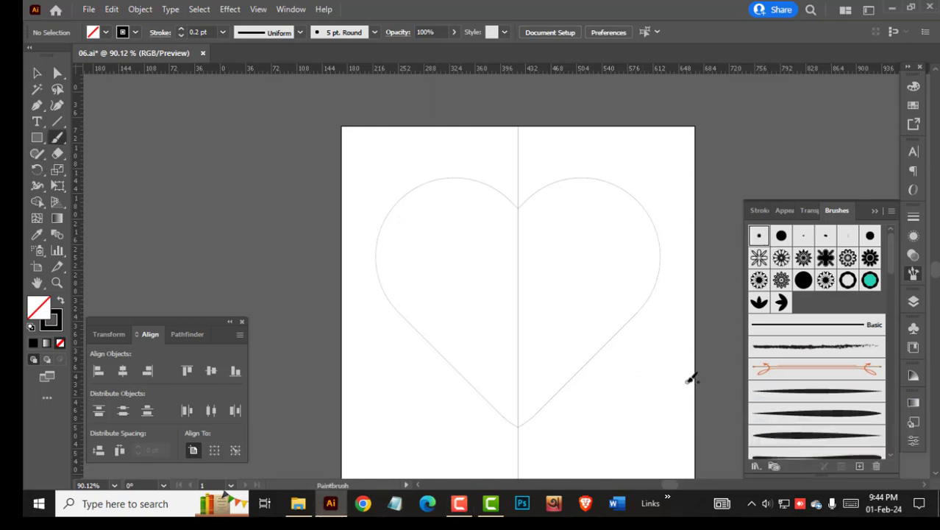
scroll(813, 435, down, 1)
click(814, 419)
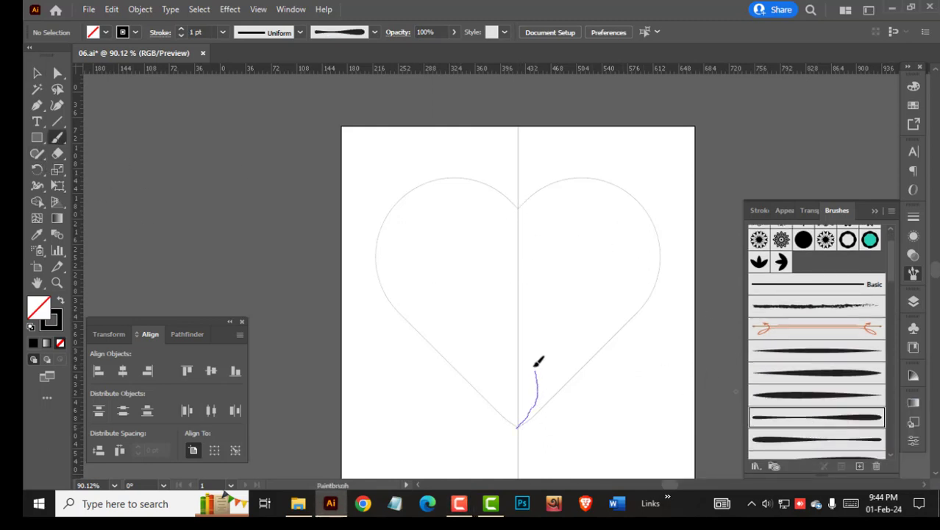
drag(539, 361, 539, 361)
- Paint a curved leaf along the outer side of the first petal using the black brush tapered at both ends
scroll(510, 429, up, 3)
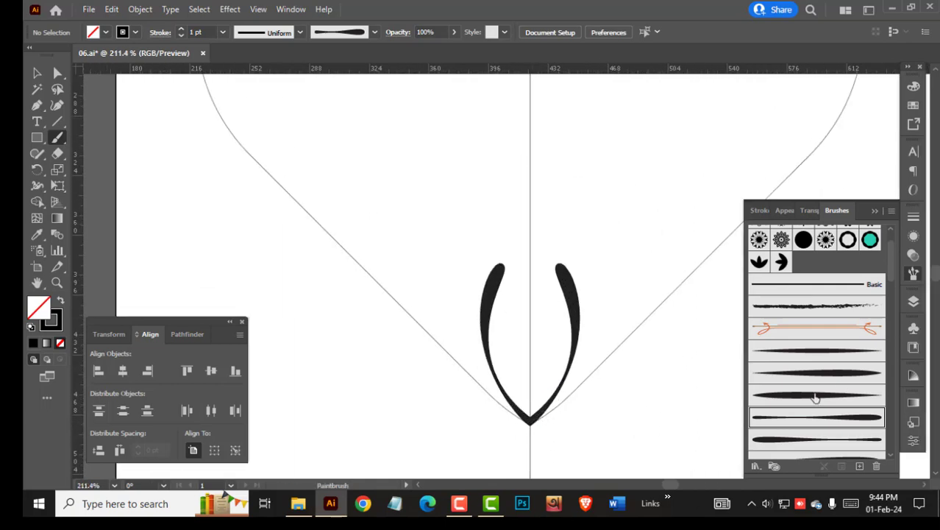
click(815, 373)
drag(543, 415, 612, 321)
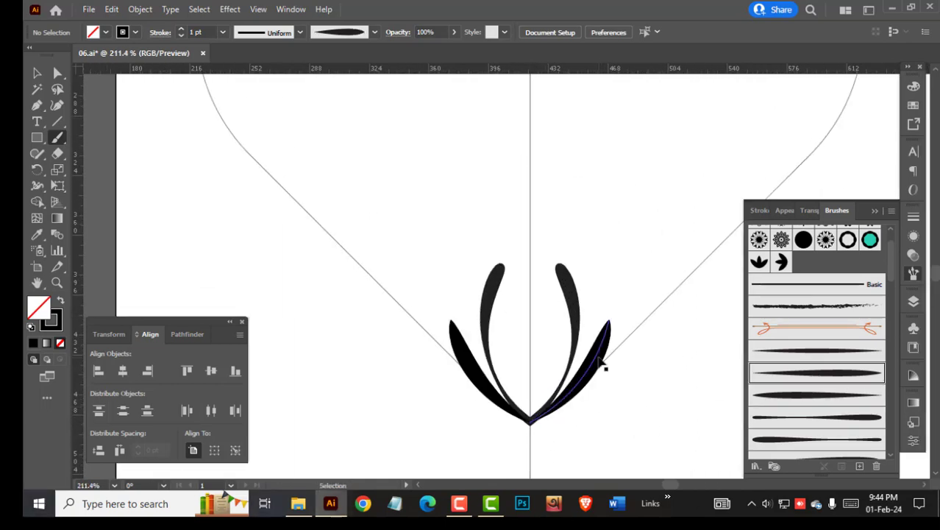
drag(603, 360, 606, 356)
key(ctrl+z)
key(ctrl+z)
drag(578, 247, 579, 249)
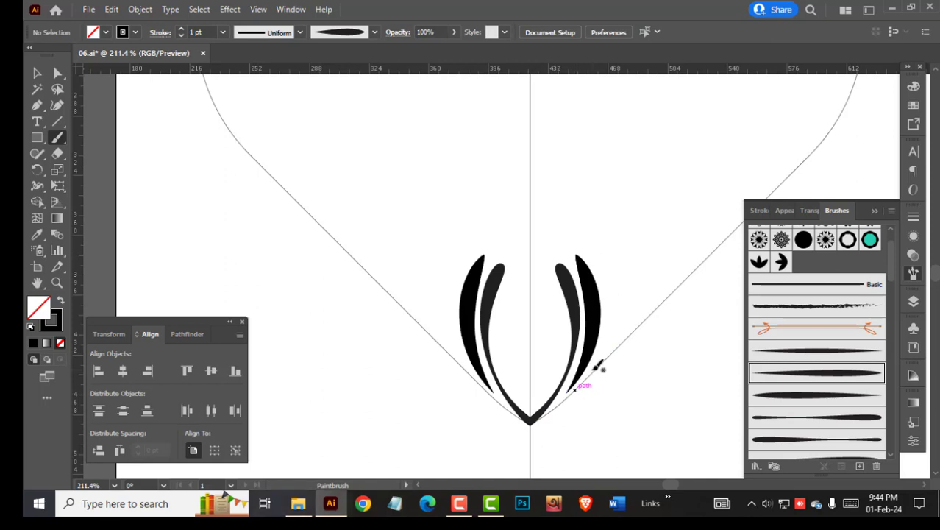
- Paint an outward-leaning leaf beside the base petals, following the heart's lower right edge
drag(677, 266, 679, 266)
mouse_move(589, 322)
mouse_down()
mouse_move(620, 267)
mouse_move(677, 274)
mouse_up()
mouse_move(620, 371)
mouse_down()
mouse_move(625, 348)
mouse_move(653, 307)
mouse_up()
drag(631, 344, 615, 350)
- Fill the space between the base petals with small leaves, a teardrop and a central leaf on the center line
scroll(647, 320, up, 4)
key(ctrl+shift+a)
mouse_move(578, 400)
mouse_down()
mouse_move(583, 333)
mouse_move(589, 342)
mouse_move(622, 284)
mouse_up()
key(ctrl+z)
mouse_move(577, 347)
mouse_down()
mouse_move(577, 215)
mouse_move(621, 225)
mouse_up()
ctrl+click(618, 136)
scroll(624, 227, down, 2)
mouse_move(615, 195)
mouse_down()
mouse_move(621, 305)
mouse_move(592, 293)
mouse_up()
- Paint an S-shaped stem from the heart's top notch downward, ending in an outward curl
key(Tab)
drag(585, 259, 673, 265)
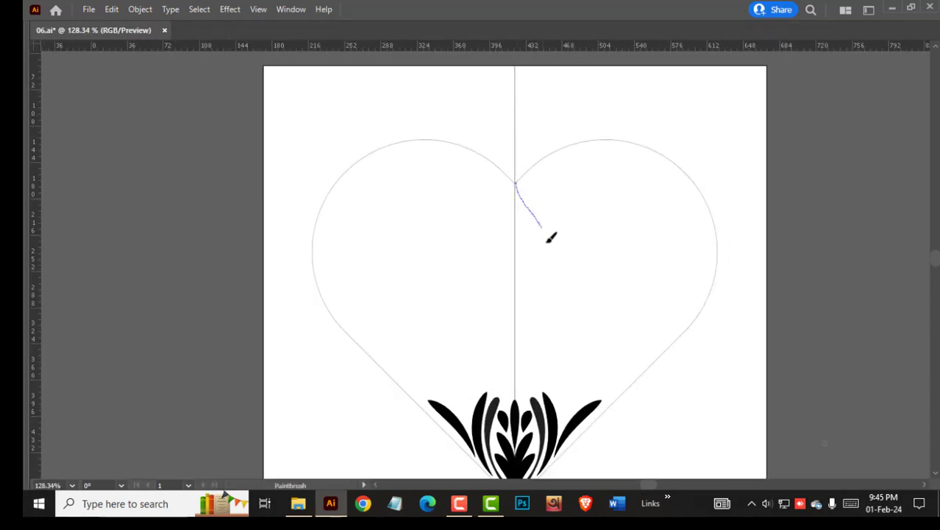
drag(570, 325, 576, 278)
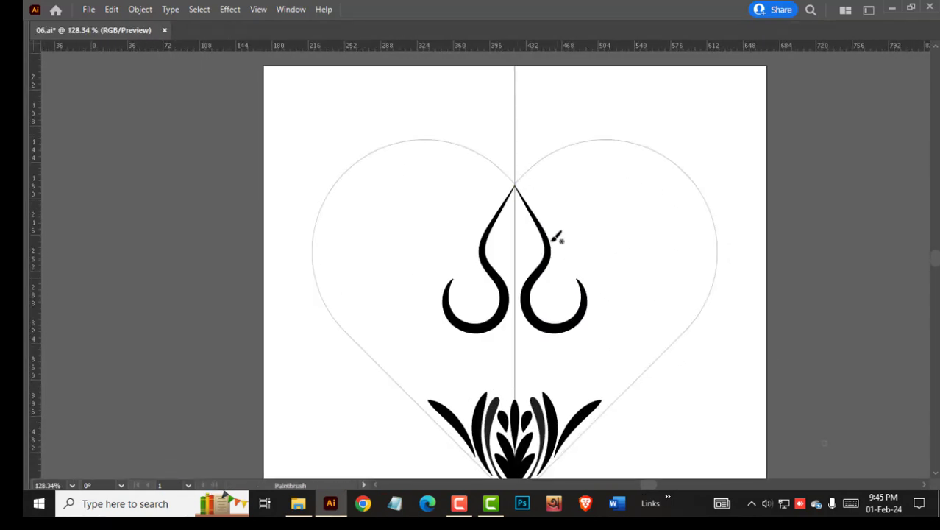
- Add three small leaves at the curl's end and a thick inner petal beside the center line within the stem
scroll(557, 237, up, 3)
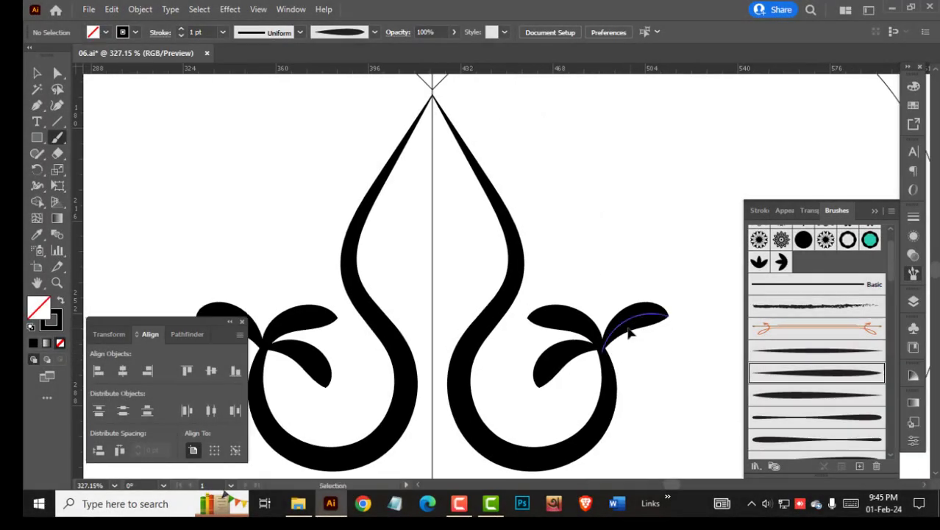
drag(595, 324, 586, 221)
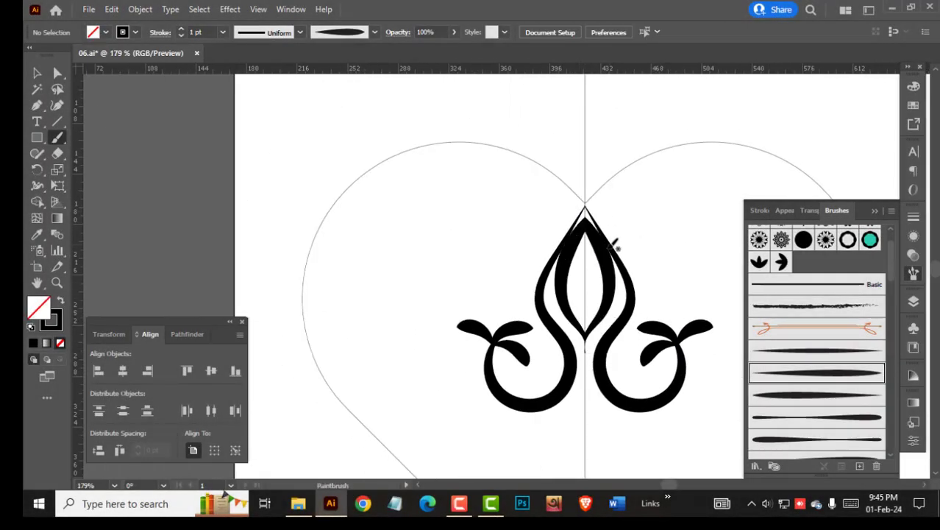
ctrl+click(608, 284)
ctrl+click(654, 237)
- Paint a thin curve between the stem and inner petal with the slimmer brush, and fan drooping leaves below along the center line
click(792, 353)
drag(585, 346, 592, 338)
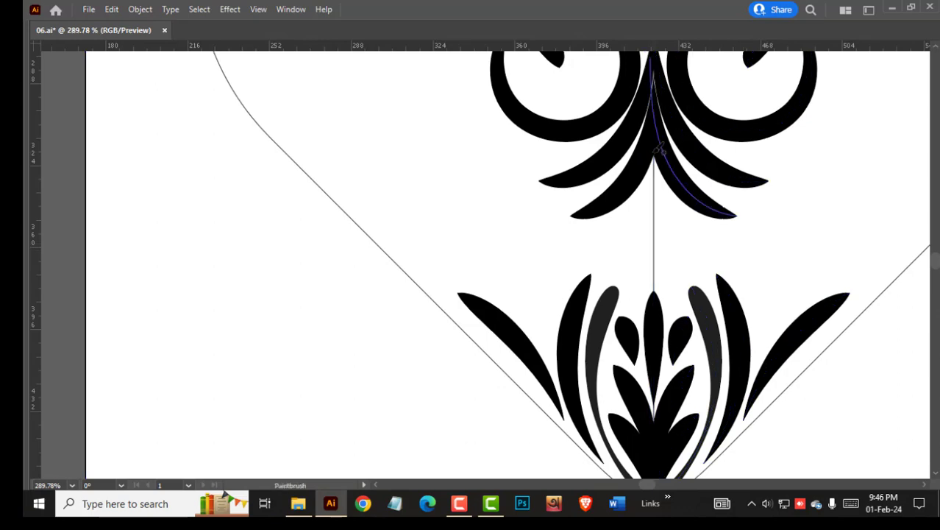
drag(662, 194, 734, 243)
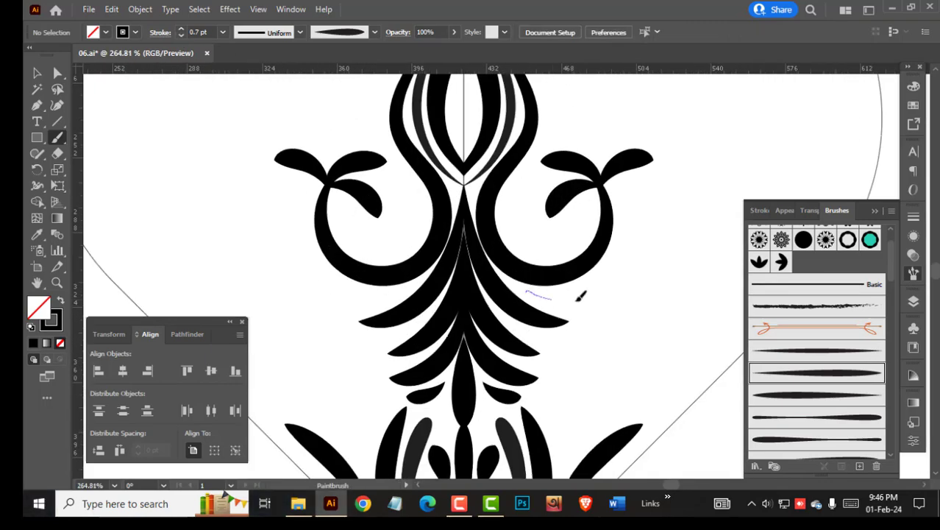
drag(581, 295, 637, 278)
- Paint a long S-curved stem from the base leaves outward along the heart's lower right edge, ending in a large curl
key(Tab)
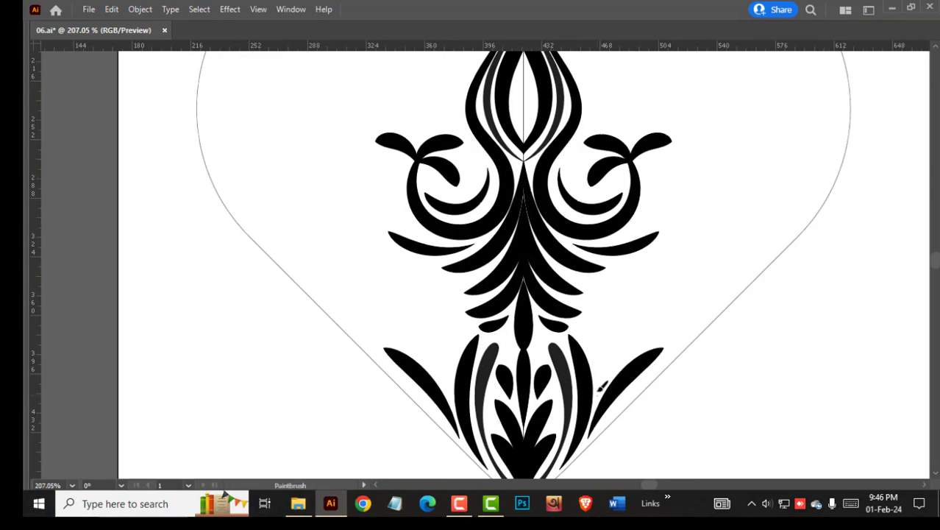
drag(727, 234, 685, 273)
drag(644, 337, 724, 242)
drag(567, 406, 594, 291)
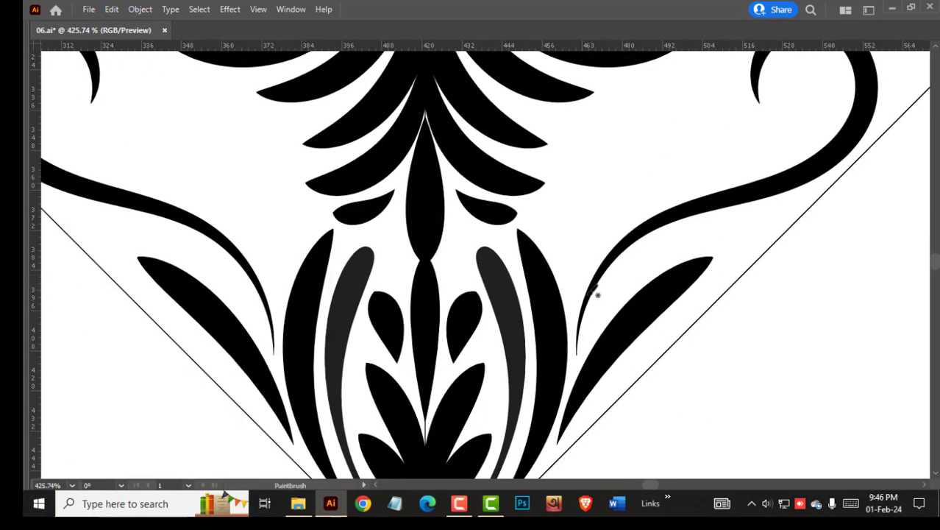
drag(759, 154, 705, 243)
mouse_move(756, 156)
mouse_down()
mouse_move(843, 185)
mouse_move(842, 197)
mouse_up()
scroll(750, 221, down, 2)
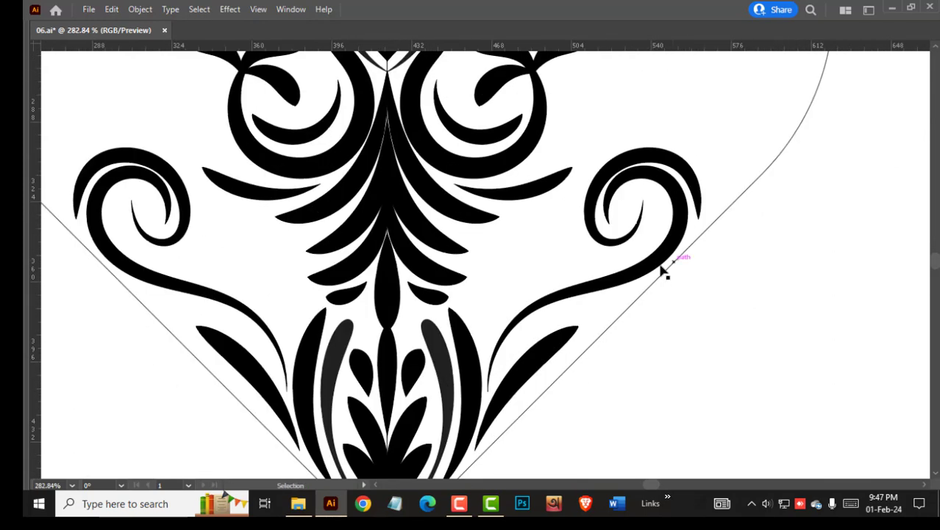
key(ctrl+z)
- Paint an arc beside the lower right curl, a hook inside it, and small leaves filling the gap toward the central fan
drag(652, 265, 667, 224)
key(ctrl+shift+a)
drag(622, 251, 584, 193)
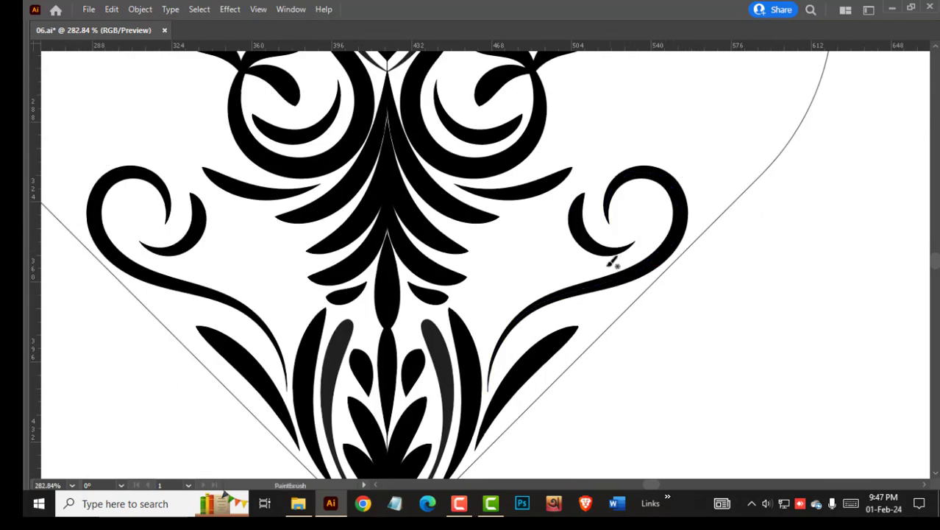
drag(606, 266, 499, 305)
mouse_move(582, 256)
mouse_down()
mouse_move(695, 277)
mouse_move(658, 235)
mouse_up()
mouse_move(657, 277)
mouse_down()
mouse_move(622, 277)
mouse_move(598, 295)
mouse_up()
drag(647, 266, 631, 238)
mouse_move(734, 239)
mouse_down()
mouse_move(621, 226)
mouse_move(655, 207)
mouse_up()
- Paint a long curved leaf beneath the lower right stem and an arc wrapping over its large curl
scroll(521, 330, up, 2)
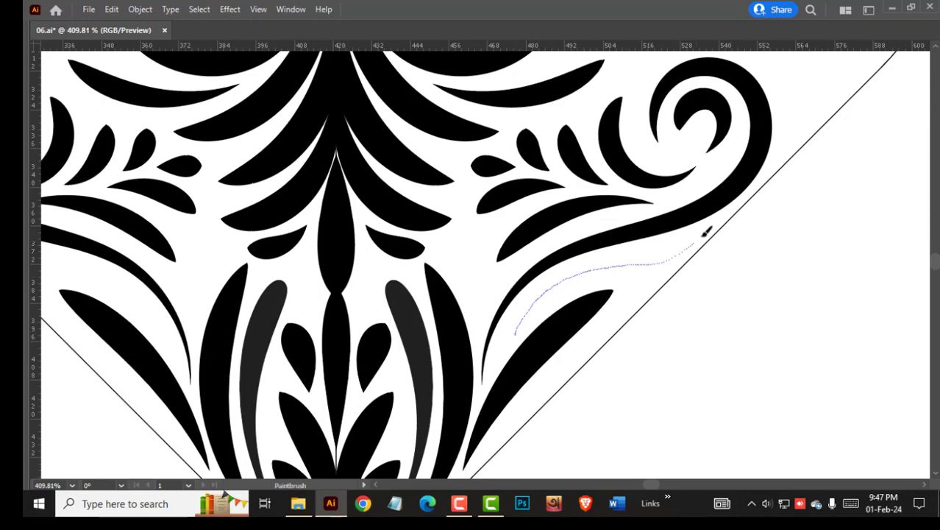
drag(705, 234, 702, 235)
scroll(725, 199, down, 8)
drag(651, 222, 597, 289)
scroll(626, 294, up, 5)
mouse_move(707, 276)
mouse_down()
mouse_move(778, 338)
mouse_move(719, 343)
mouse_move(655, 377)
mouse_up()
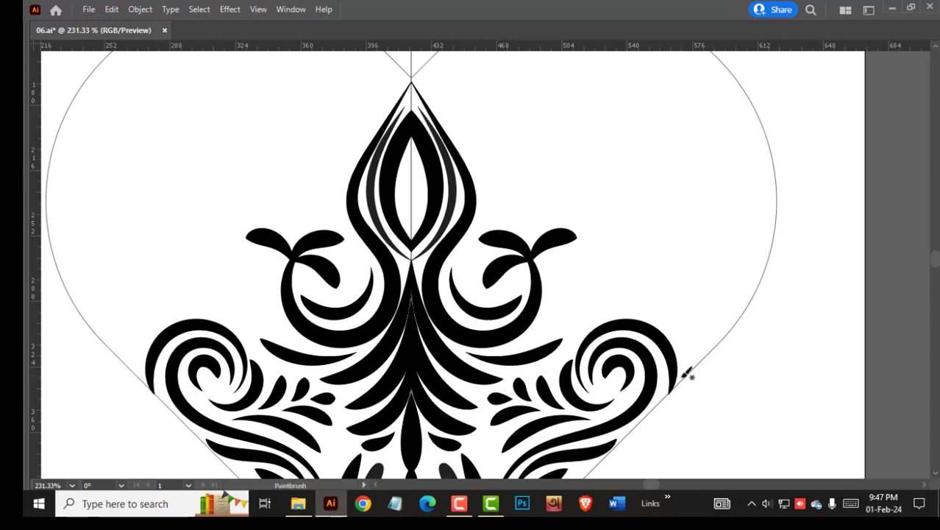
- Paint a long tapered leaf above the large curl, following the heart's right edge upward
drag(733, 314, 735, 311)
key(ctrl+z)
drag(771, 229, 773, 163)
- Paint a series of curved leaves branching inward from the long leaf on the heart's right edge
scroll(699, 321, up, 2)
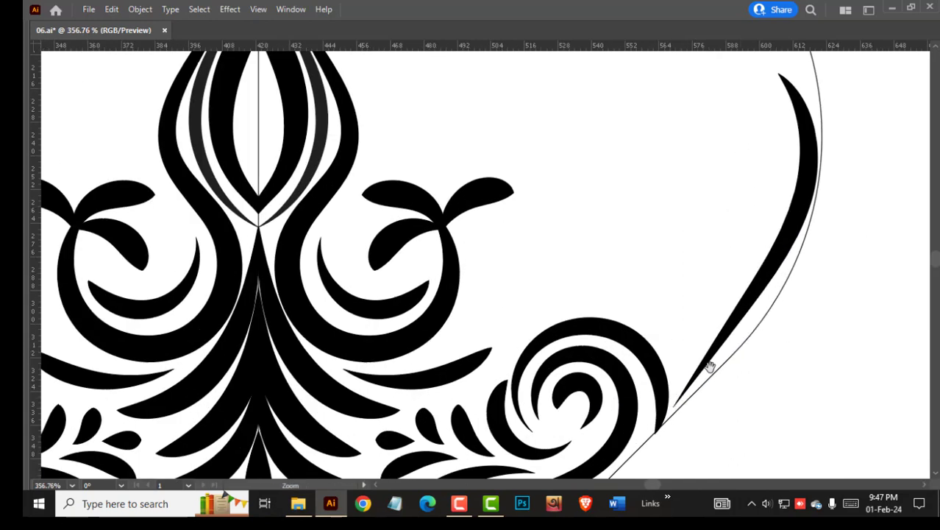
drag(609, 246, 581, 245)
mouse_move(700, 359)
mouse_down()
mouse_move(769, 137)
mouse_move(761, 124)
mouse_up()
drag(701, 309, 639, 200)
drag(711, 272, 739, 137)
drag(692, 228, 652, 147)
drag(706, 206, 739, 119)
- Add inward-arching leaves above the long edge leaf and a curled stem along the upper right edge of the heart
drag(738, 132, 727, 289)
mouse_move(776, 306)
mouse_down()
mouse_move(663, 249)
mouse_move(708, 331)
mouse_up()
mouse_move(805, 350)
mouse_down()
mouse_move(797, 322)
mouse_move(699, 294)
mouse_up()
drag(804, 306, 714, 230)
drag(639, 222, 655, 159)
key(ctrl+z)
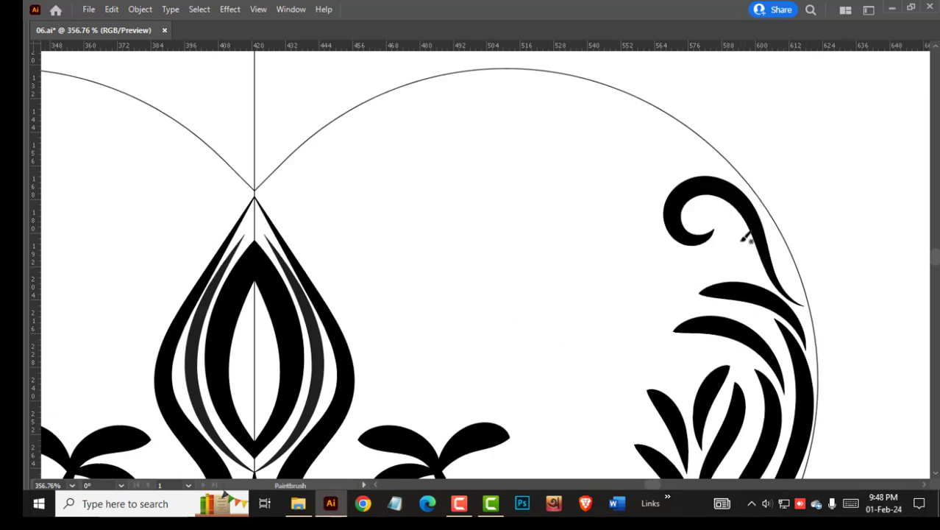
- Paint leaves around the upper right curl and a small hook inside it, reducing the stroke weight to 0.4 pt
drag(711, 259, 670, 278)
drag(742, 186, 640, 105)
drag(704, 168, 631, 216)
drag(710, 265, 739, 245)
drag(689, 225, 756, 248)
key(Tab)
click(181, 35)
ctrl+click(424, 298)
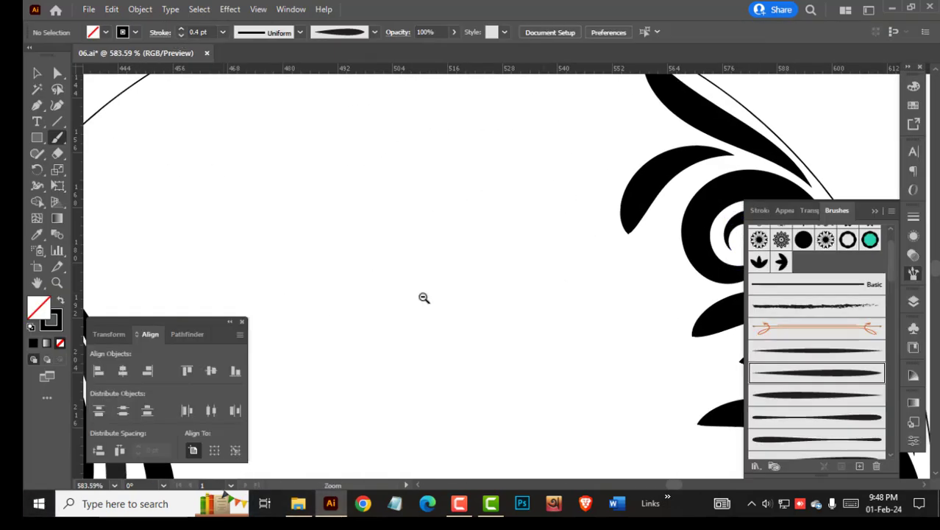
- Paint small leaves branching inward along the heart's edge above the upper right curl
drag(423, 298, 294, 298)
drag(455, 269, 598, 297)
drag(474, 257, 402, 195)
drag(434, 251, 597, 253)
drag(628, 269, 543, 300)
drag(600, 262, 521, 230)
- Finish the upper right leaf cluster with arched strokes near the top of the lobe and save the document
mouse_move(605, 229)
mouse_down()
mouse_move(691, 401)
mouse_move(530, 394)
mouse_move(548, 417)
mouse_up()
drag(623, 374, 688, 374)
key(Tab)
drag(604, 401, 630, 416)
drag(736, 385, 416, 387)
mouse_move(760, 433)
mouse_down()
mouse_move(714, 295)
mouse_move(894, 301)
mouse_up()
key(ctrl+s)
- Continue painting curved leaves under the top edge of the right lobe toward the heart's notch
drag(441, 231, 574, 220)
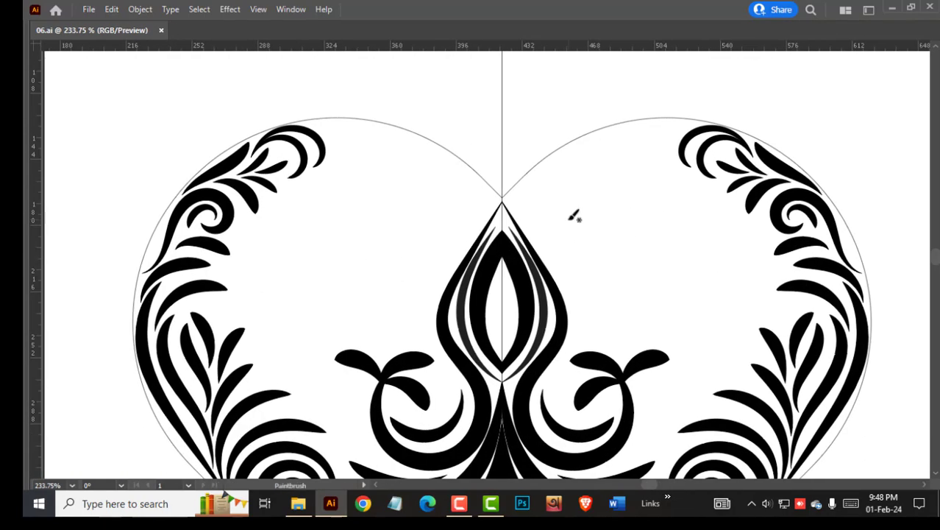
drag(661, 141, 737, 150)
drag(757, 103, 667, 190)
mouse_move(716, 96)
mouse_down()
mouse_move(661, 112)
mouse_move(610, 197)
mouse_up()
mouse_move(670, 166)
mouse_down()
mouse_move(621, 205)
mouse_move(707, 198)
mouse_up()
drag(610, 140, 725, 126)
key(ctrl+z)
mouse_move(748, 96)
mouse_down()
mouse_move(694, 150)
mouse_move(671, 137)
mouse_up()
mouse_move(652, 168)
mouse_down()
mouse_move(670, 157)
mouse_move(632, 139)
mouse_move(629, 209)
mouse_move(679, 200)
mouse_up()
key(ctrl+z)
mouse_move(678, 138)
mouse_down()
mouse_move(679, 231)
mouse_move(660, 253)
mouse_move(738, 261)
mouse_move(586, 325)
mouse_up()
key(ctrl+z)
mouse_move(683, 275)
mouse_down()
mouse_move(687, 357)
mouse_move(793, 277)
mouse_up()
key(ctrl+z)
- Paint further curved strokes around the small curl under the right lobe's top edge, including a hook inside it
drag(787, 203, 803, 290)
mouse_move(787, 265)
mouse_down()
mouse_move(831, 194)
mouse_move(730, 230)
mouse_up()
mouse_move(613, 214)
mouse_down()
mouse_move(791, 251)
mouse_move(887, 254)
mouse_up()
mouse_move(675, 215)
mouse_down()
mouse_move(626, 265)
mouse_move(701, 228)
mouse_up()
- Reduce the stroke weight of the hook inside the small top curl to 0.1 pt
ctrl+click(700, 237)
key(Tab)
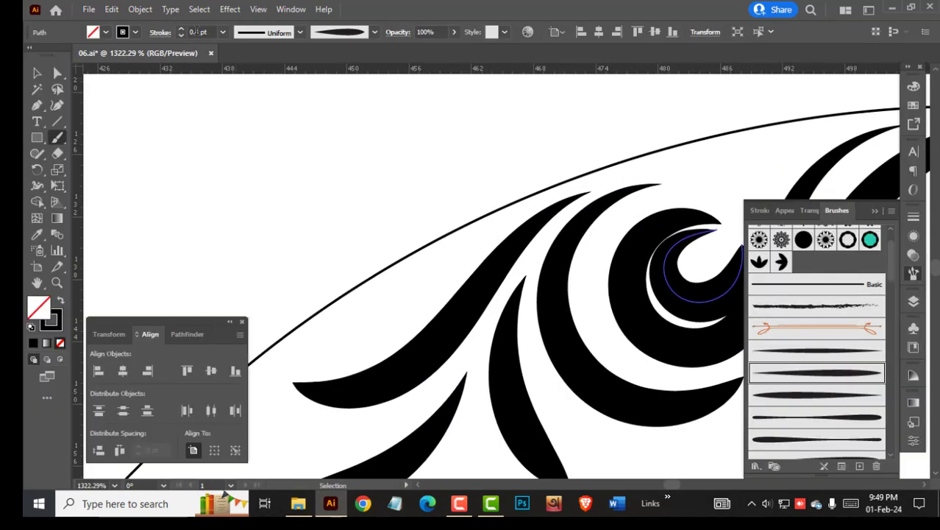
click(181, 36)
click(181, 36)
ctrl+click(496, 88)
- Paint a small arc above the top curl and set its stroke weight to 0.2 pt
drag(642, 195, 507, 220)
mouse_move(491, 238)
mouse_down()
mouse_move(542, 216)
mouse_move(609, 246)
mouse_up()
ctrl+click(589, 234)
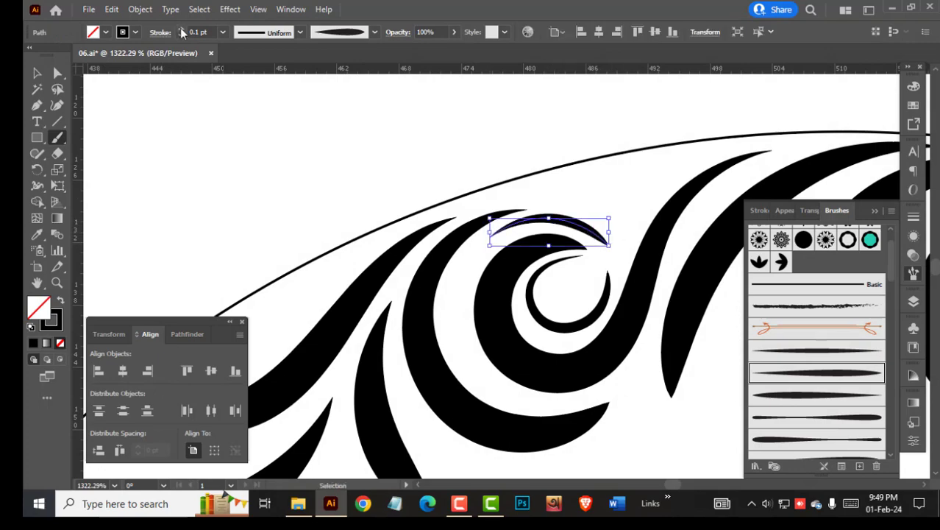
click(181, 28)
ctrl+click(670, 239)
scroll(663, 228, down, 7)
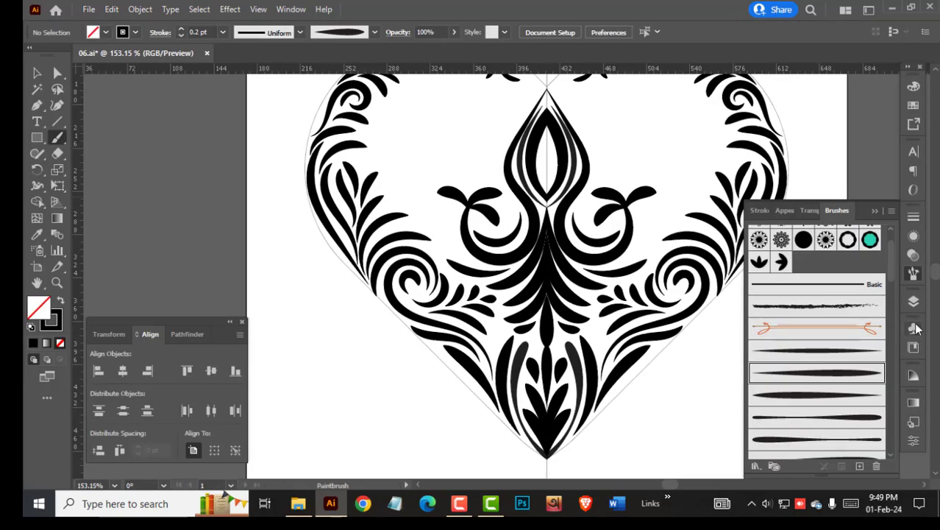
- Paint small leaf strokes at 0.3 pt from the heart's notch up to the right lobe's top curl and beneath its upper edge
click(913, 301)
click(755, 316)
click(755, 316)
drag(684, 245, 602, 310)
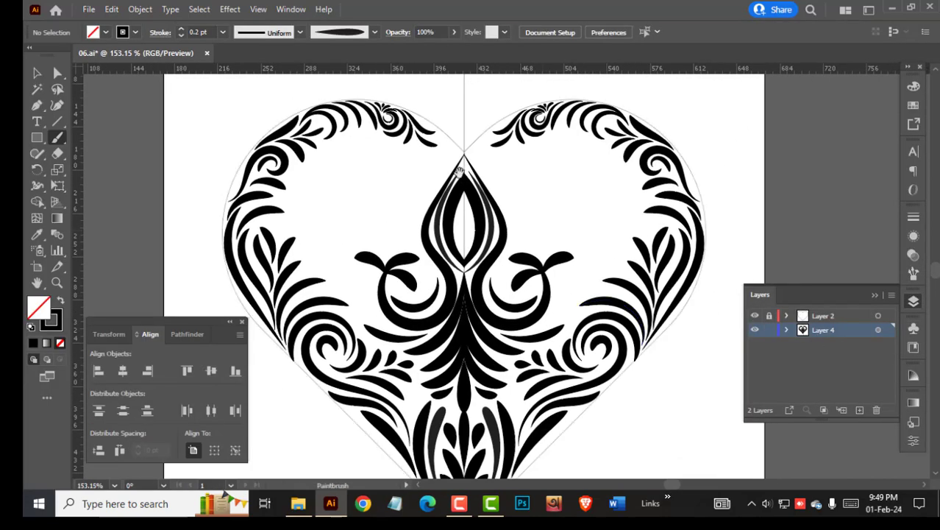
scroll(460, 172, up, 5)
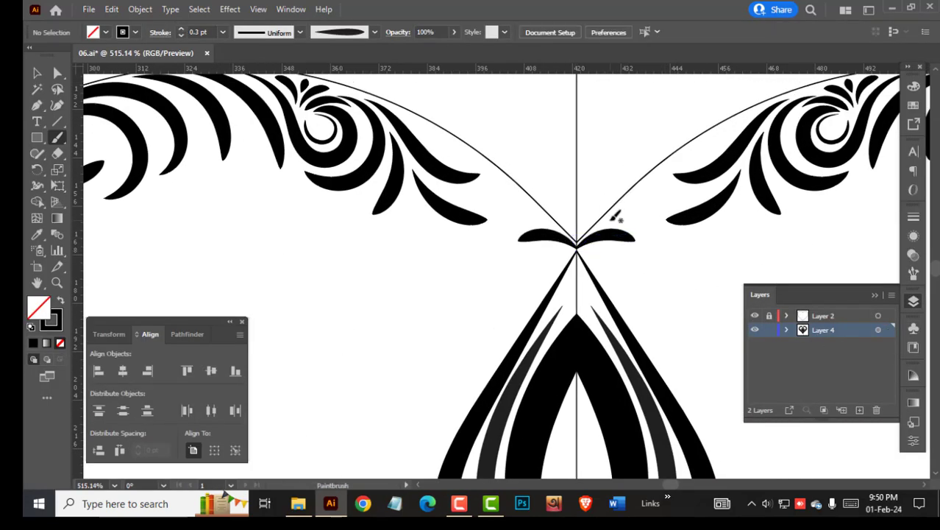
drag(616, 217, 694, 200)
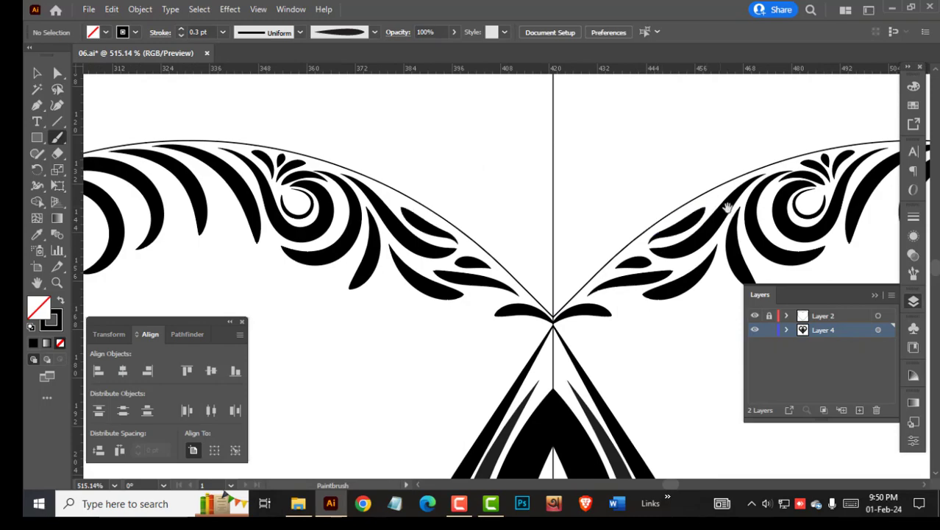
scroll(727, 208, right, 10)
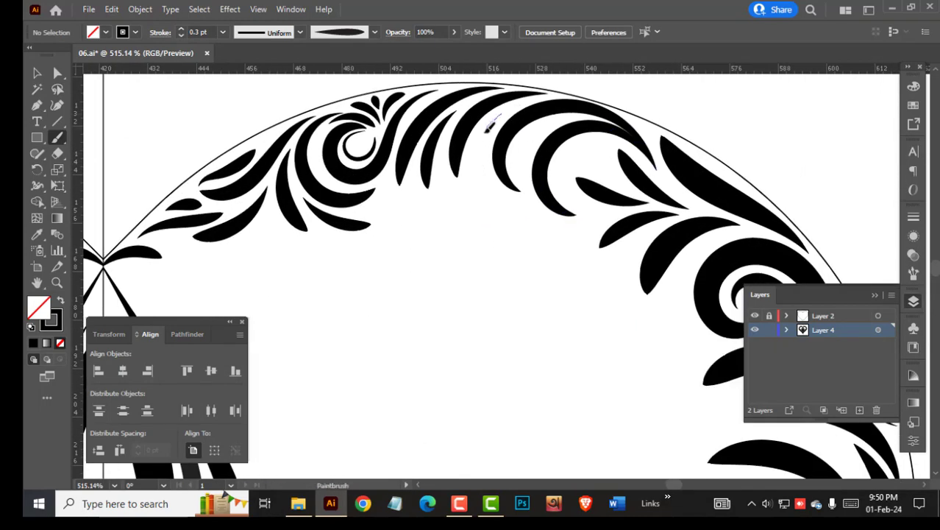
- Paint three curved 0.6 pt strokes fanning from one point inside the right lobe: a downward arc and two upright leaves
scroll(487, 125, down, 5)
key(Tab)
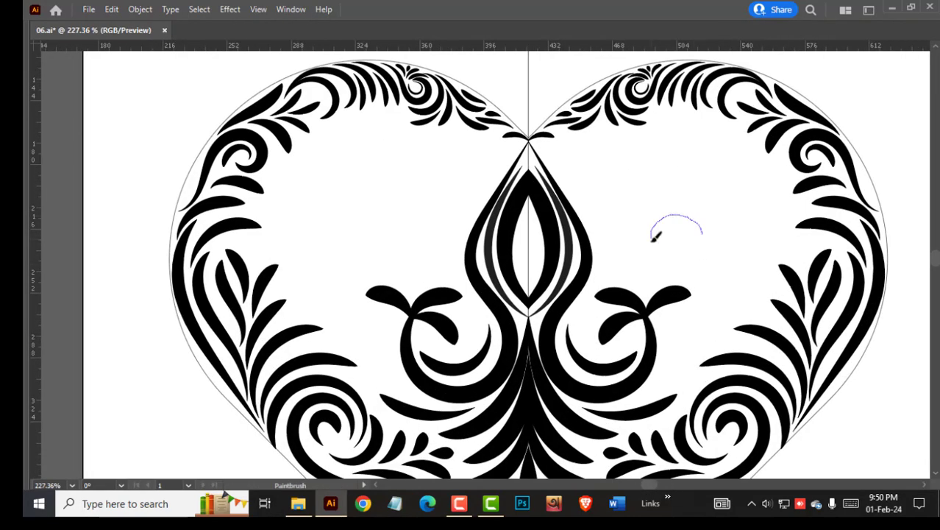
key(Tab)
ctrl+click(704, 206)
scroll(704, 205, up, 5)
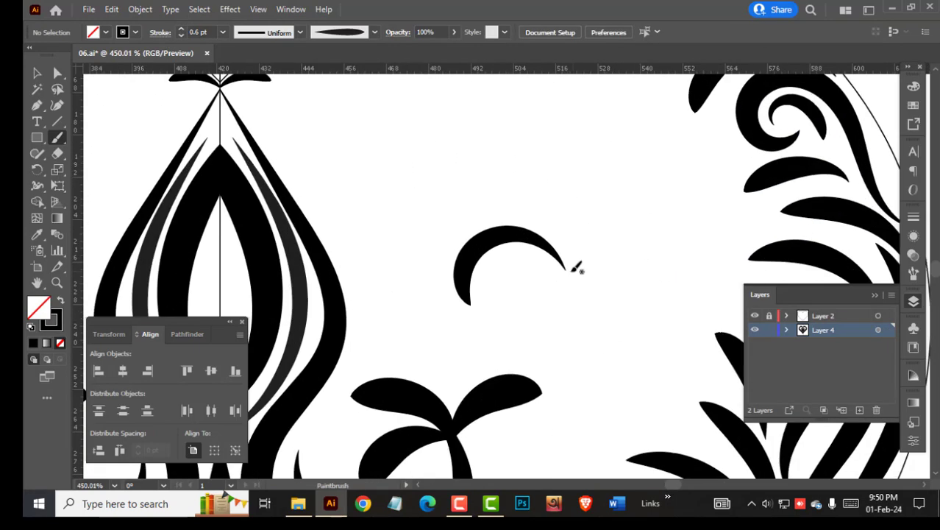
drag(565, 177, 622, 130)
drag(622, 183, 741, 222)
drag(682, 308, 573, 193)
drag(573, 192, 628, 214)
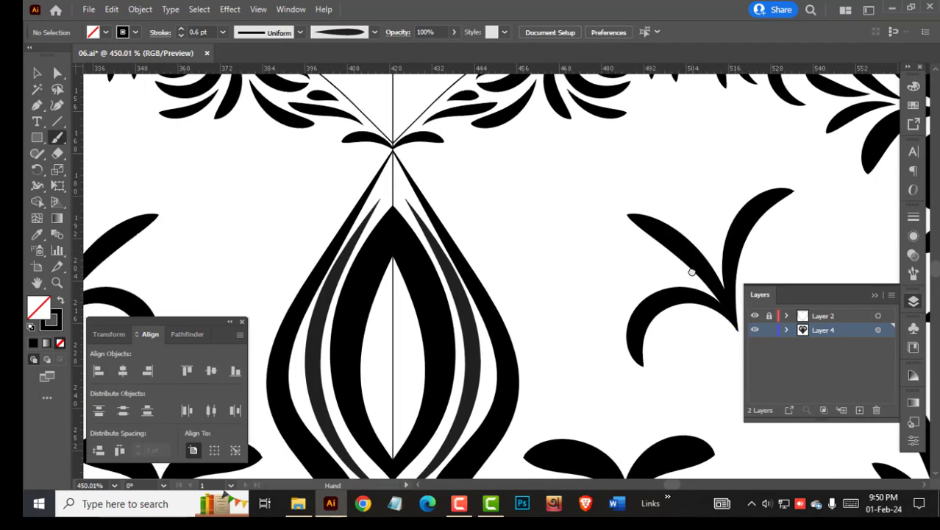
- Paint a row of leaves along both sides of the slanted stem, forming a leafy branch inside the right lobe
key(Tab)
mouse_move(681, 290)
mouse_down()
mouse_move(606, 246)
mouse_move(546, 259)
mouse_up()
drag(618, 221, 626, 268)
mouse_move(682, 281)
mouse_down()
mouse_move(674, 230)
mouse_move(698, 192)
mouse_up()
scroll(689, 266, down, 5)
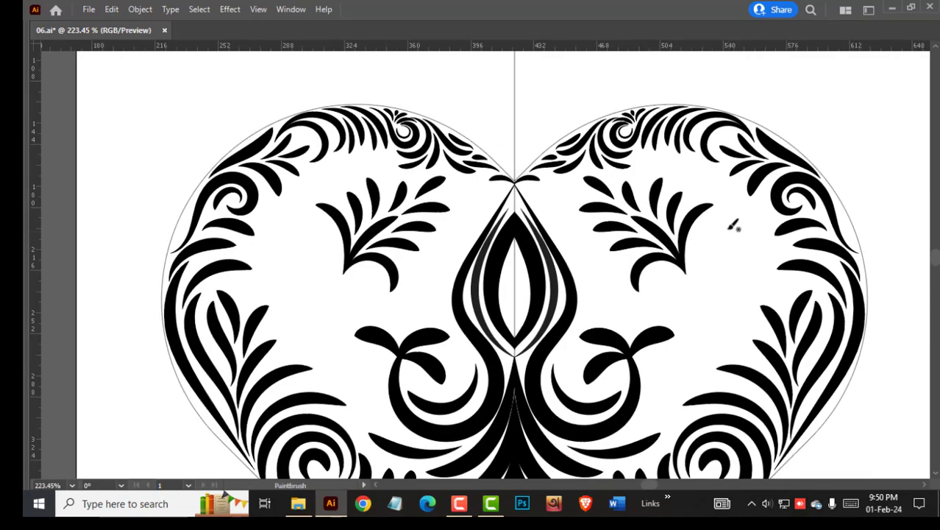
- Paint an S-shaped stem with a hooked top and bottom beside the leafy branch's outer side
drag(724, 230, 737, 318)
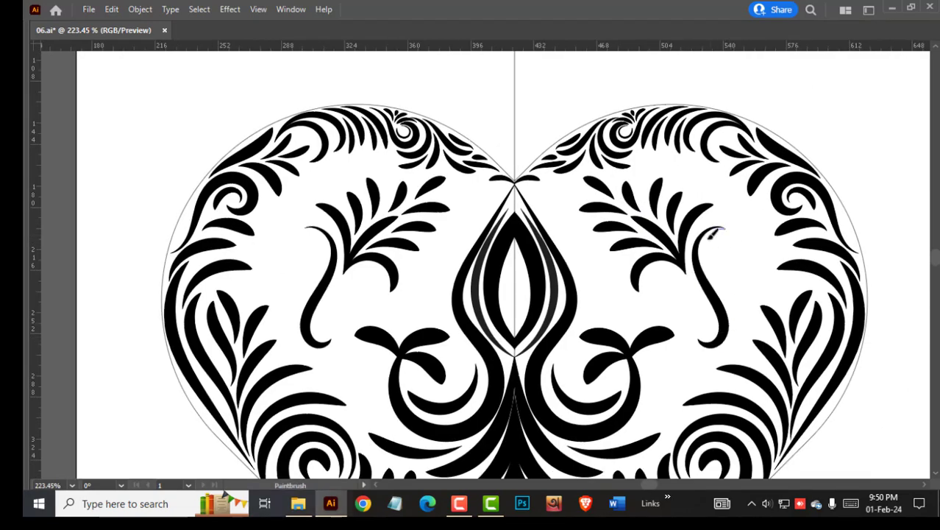
drag(711, 238, 747, 221)
scroll(729, 233, up, 6)
drag(783, 335, 776, 331)
ctrl+click(742, 277)
- Paint a crescent inside the S-shaped stem's upper hook and curved leaves along the stem's outer side
drag(659, 324, 559, 160)
mouse_move(557, 162)
mouse_down()
mouse_move(569, 188)
mouse_move(716, 219)
mouse_up()
mouse_move(620, 179)
mouse_down()
mouse_move(654, 235)
mouse_move(640, 324)
mouse_up()
mouse_move(648, 247)
mouse_down()
mouse_move(719, 220)
mouse_move(748, 153)
mouse_up()
scroll(728, 198, down, 8)
scroll(681, 248, up, 4)
- Choose an art brush with a rounded end and paint a C-shaped curl beside the inner vine and curled tendrils above its leaf sprout
key(Tab)
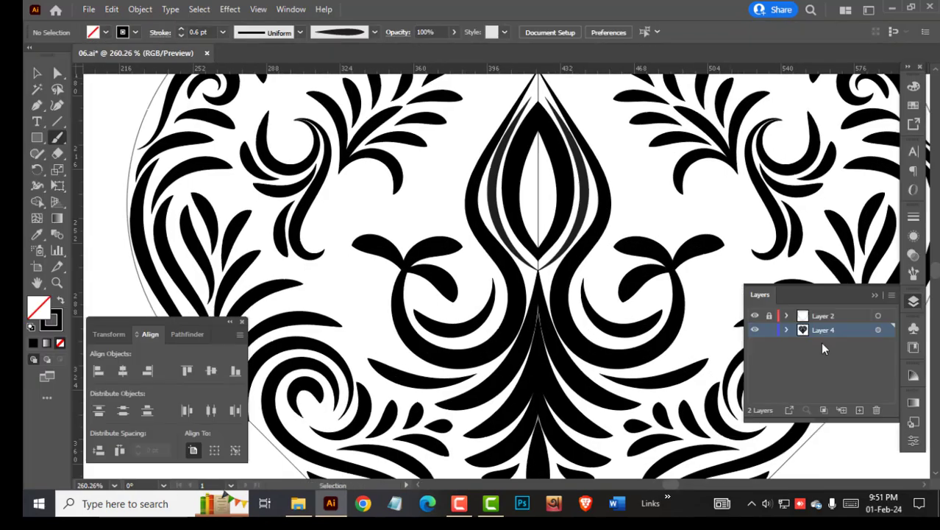
click(914, 274)
scroll(817, 332, down, 2)
key(Tab)
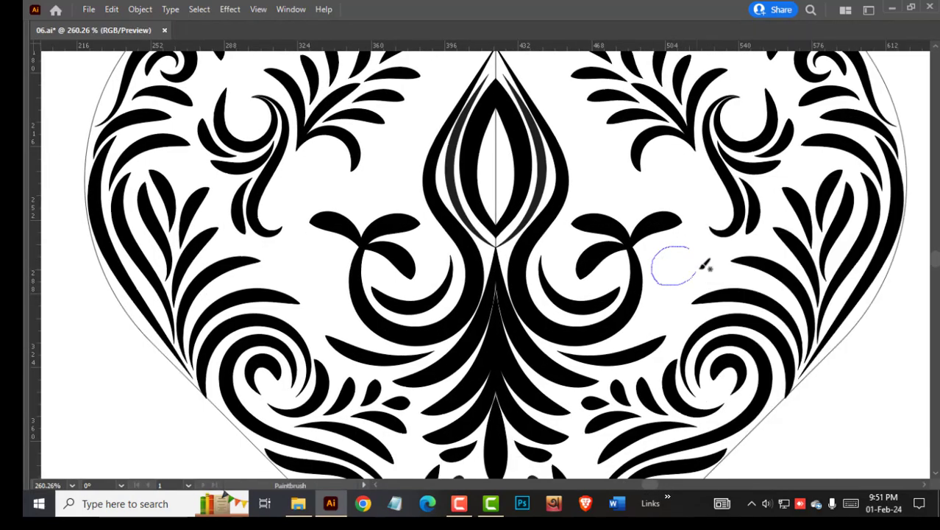
scroll(686, 250, up, 3)
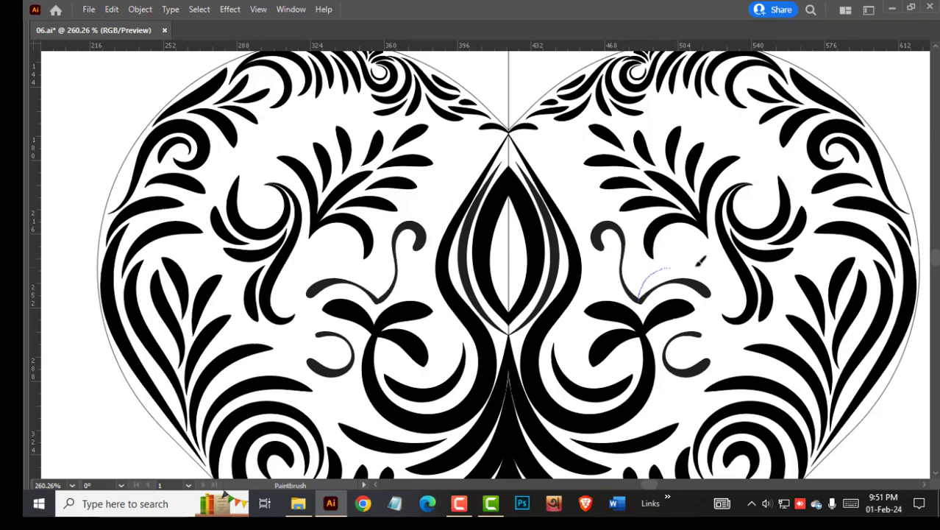
scroll(700, 260, up, 4)
scroll(663, 310, down, 3)
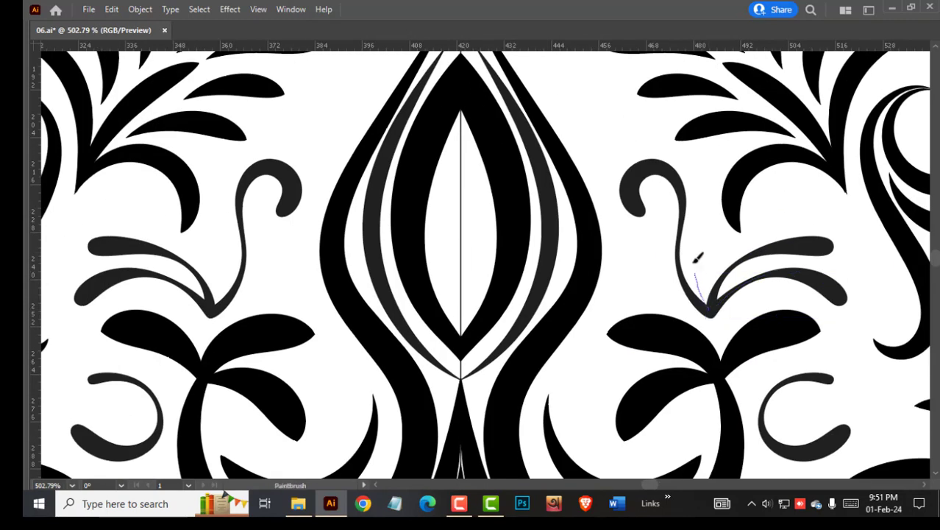
- Return to the tapered art brush and paint small 0.6 pt leaves between the tendrils and the central diamond shape
key(Tab)
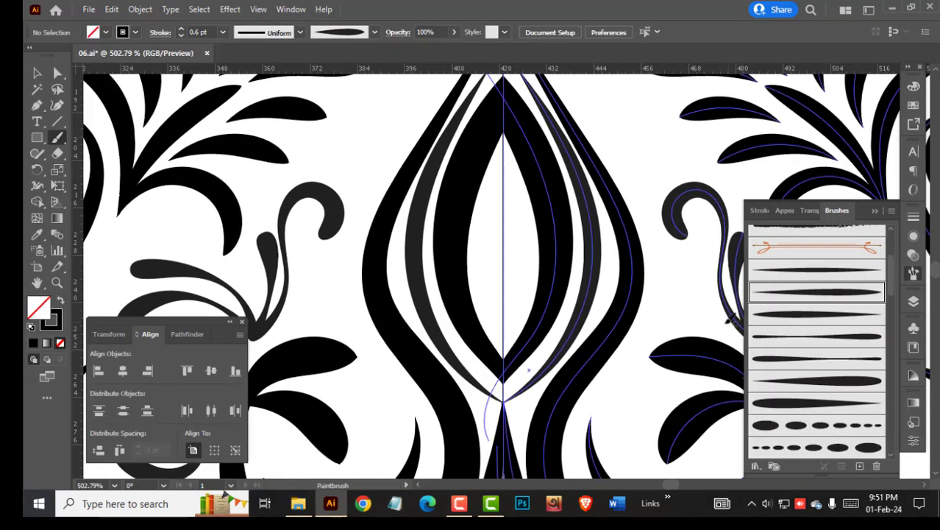
key(Tab)
scroll(677, 277, down, 3)
scroll(687, 248, down, 2)
key(Tab)
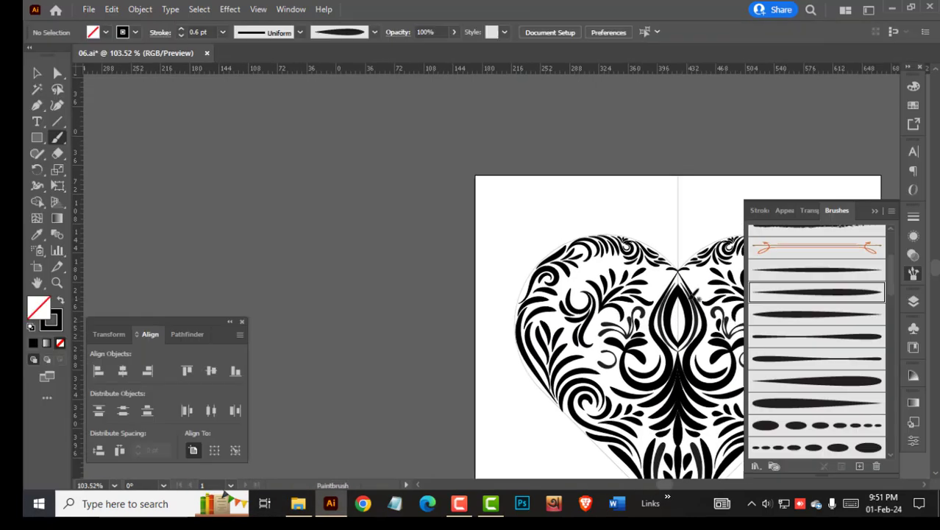
key(Tab)
scroll(549, 296, up, 3)
key(Tab)
scroll(806, 397, down, 3)
- Paint graduated-dot brush strokes around the C-shaped curl, beside the tendrils and along the upper side of the central diamond
drag(615, 354, 633, 357)
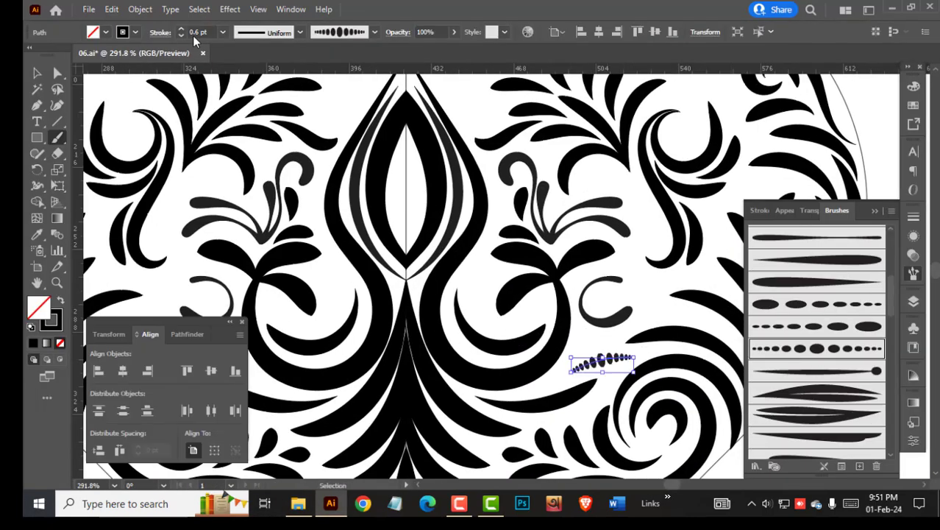
ctrl+click(615, 295)
drag(600, 302, 673, 317)
mouse_move(627, 246)
mouse_down()
mouse_move(612, 370)
mouse_move(666, 449)
mouse_up()
drag(511, 262, 530, 330)
drag(583, 267, 504, 269)
scroll(824, 398, down, 2)
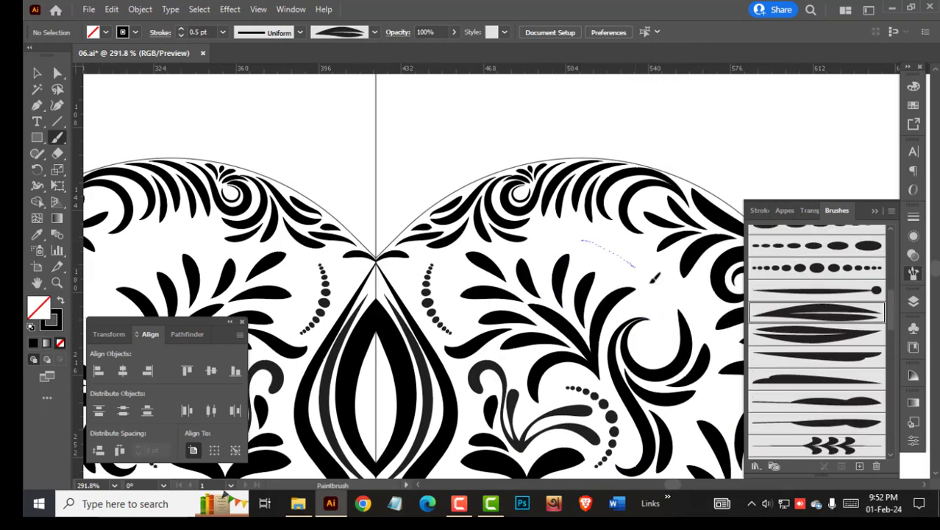
- Paint two veined leaves with the split-leaf art brush at 0.5 pt in the open area above the hooked stem
drag(642, 271, 662, 328)
key(ctrl+z)
drag(644, 271, 664, 306)
drag(661, 294, 598, 294)
drag(597, 281, 607, 284)
scroll(606, 285, down, 4)
drag(570, 331, 570, 219)
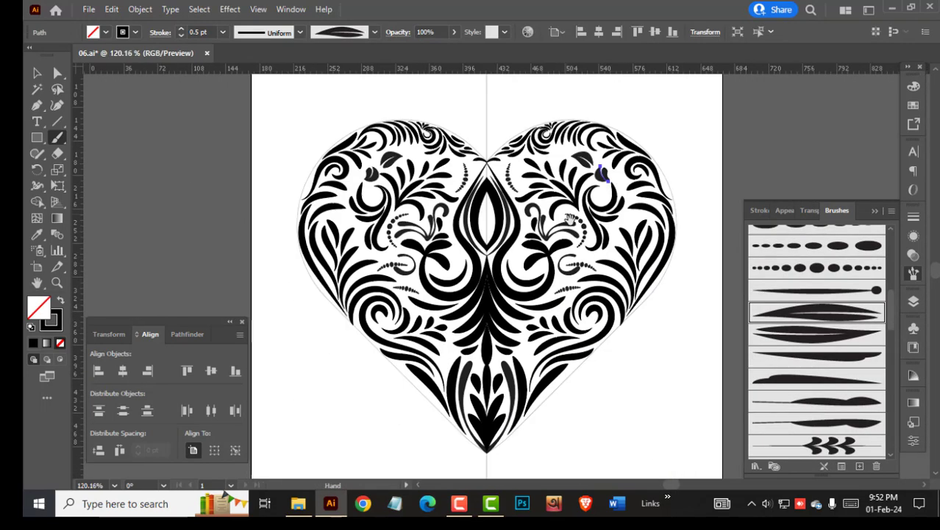
- Paint a small veined leaf above the leaf cluster near the right lobe's outer edge and set its stroke weight to 0.2 pt
scroll(618, 220, up, 4)
key(Tab)
key(Tab)
ctrl+click(651, 215)
double_click(194, 34)
text(0.2)
key(Return)
- Add a second small veined leaf to form a pair above the outer leaf cluster
mouse_move(712, 238)
mouse_down()
mouse_move(520, 217)
mouse_move(557, 222)
mouse_move(533, 219)
mouse_up()
ctrl+click(535, 230)
ctrl+click(553, 218)
ctrl+shift+click(535, 228)
ctrl+click(588, 196)
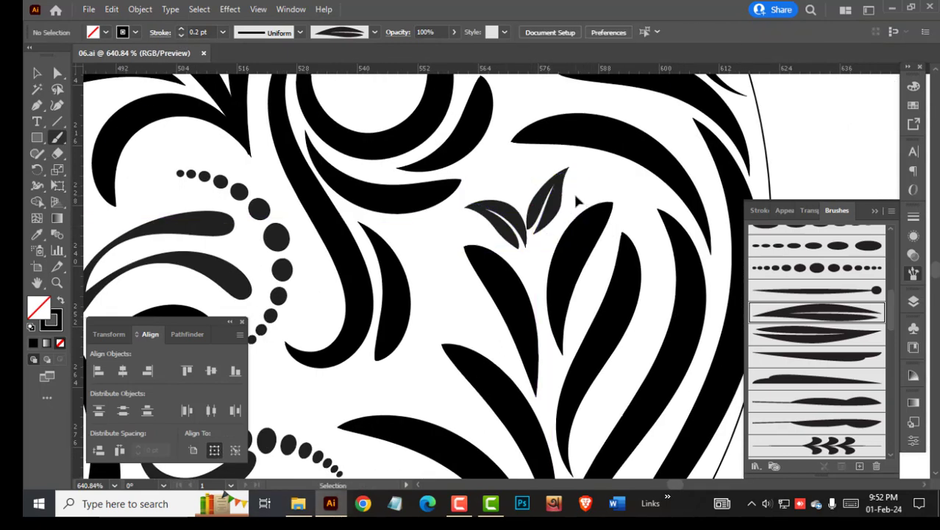
- Choose the 5 pt. Round brush at 1 pt and place dots around the C-shaped curl, the tendrils and the S-shaped stem
scroll(548, 213, down, 7)
scroll(791, 303, up, 6)
click(759, 237)
scroll(502, 261, up, 4)
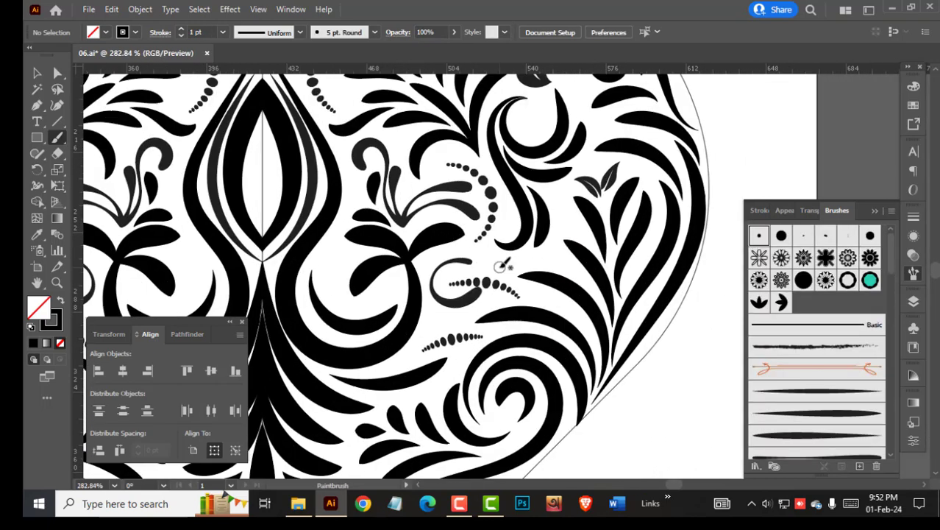
drag(439, 167, 542, 213)
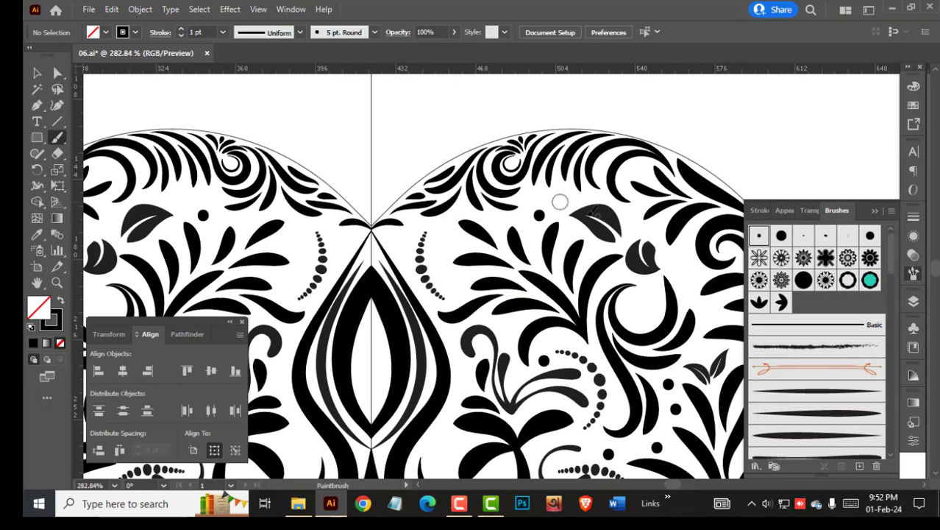
- Place more round dots beside the central diamond, along the leafy branch, inside the upper hook and within the inner vine
drag(500, 412, 575, 275)
click(524, 312)
mouse_move(616, 156)
mouse_down()
mouse_move(434, 263)
mouse_move(597, 284)
mouse_up()
click(512, 272)
click(460, 236)
key(Tab)
scroll(624, 354, down, 3)
scroll(477, 288, up, 3)
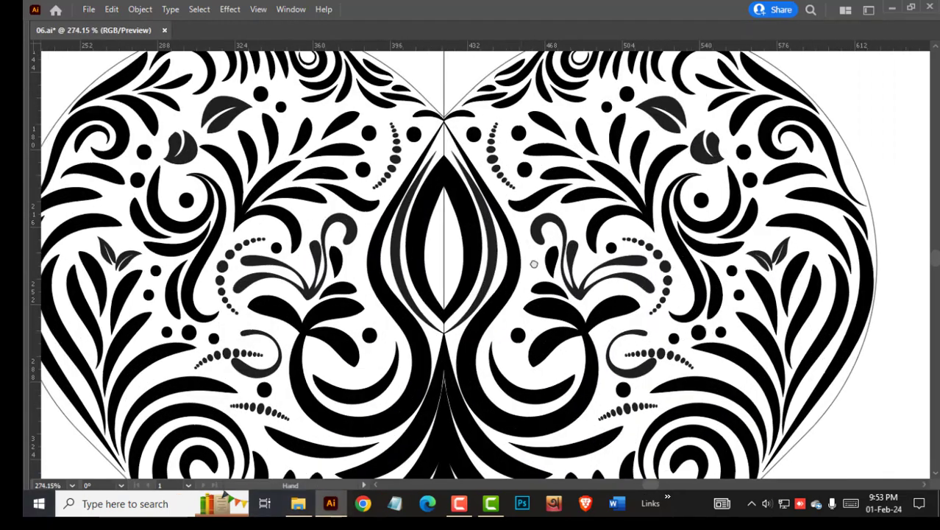
- Paint a slim teardrop on the centre line inside the central diamond and arched strokes around it
drag(534, 263, 730, 286)
click(757, 255)
key(Tab)
key(Tab)
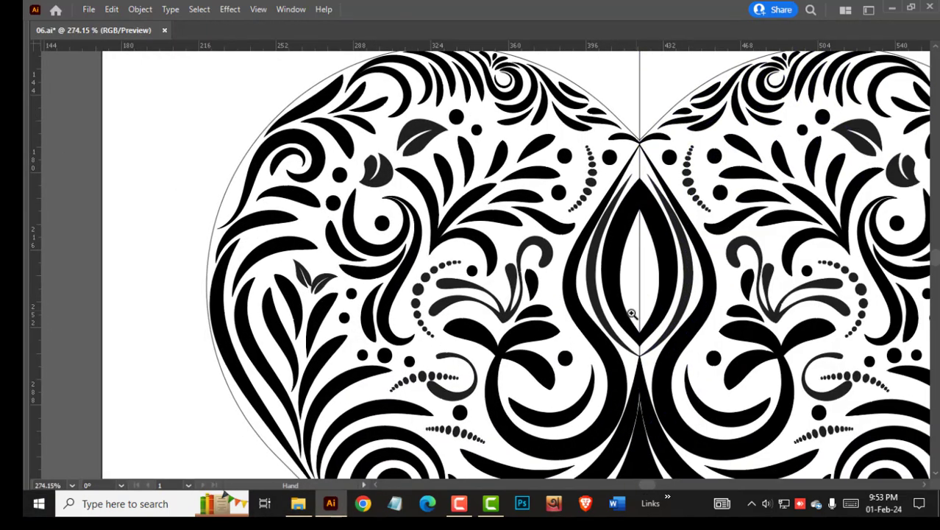
scroll(663, 269, up, 2)
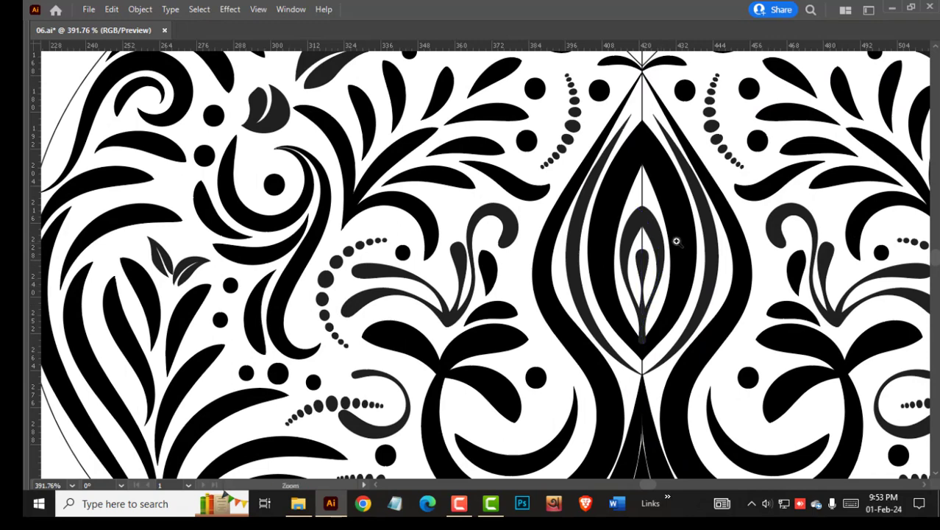
- Paint short rounded bars with the 5 pt. Round brush beside the lower central leaves and inside the inner vine's curl
scroll(677, 242, down, 2)
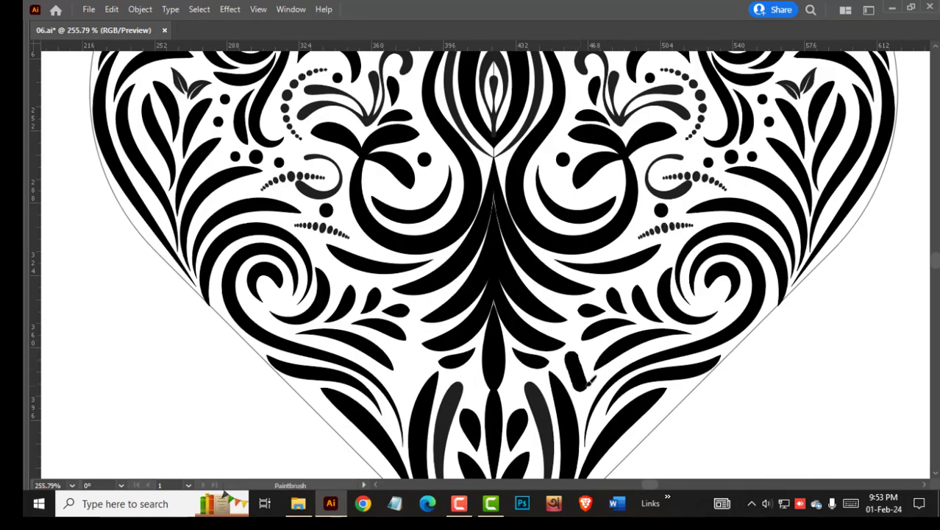
drag(587, 384, 587, 384)
key(Tab)
click(284, 36)
click(270, 78)
key(ctrl+space)
mouse_move(600, 273)
mouse_down()
mouse_move(493, 281)
mouse_move(730, 301)
mouse_move(578, 362)
mouse_up()
drag(501, 272, 518, 262)
scroll(195, 36, down, 2)
- Try a different width profile on the short bar inside the vine's curl and set it back to Uniform
click(298, 34)
click(284, 97)
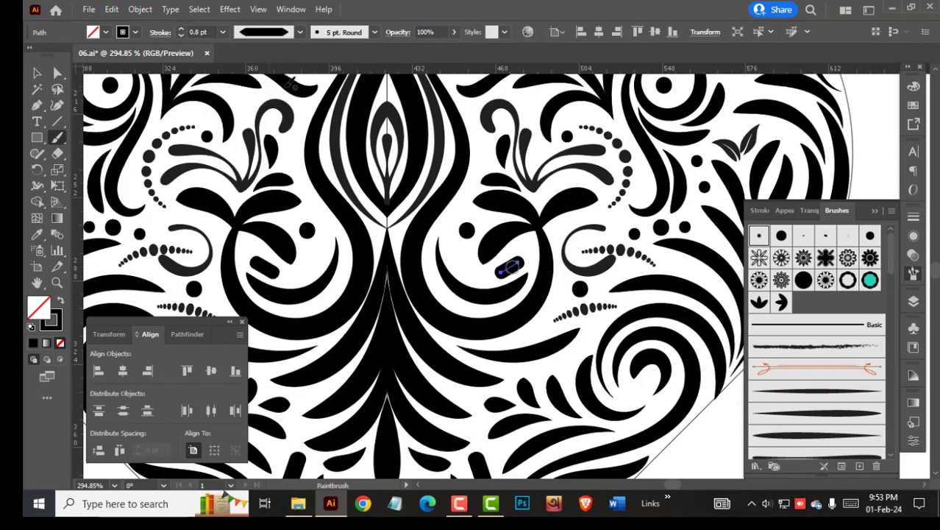
key(ctrl+a)
click(299, 33)
click(265, 54)
key(ctrl+shift+a)
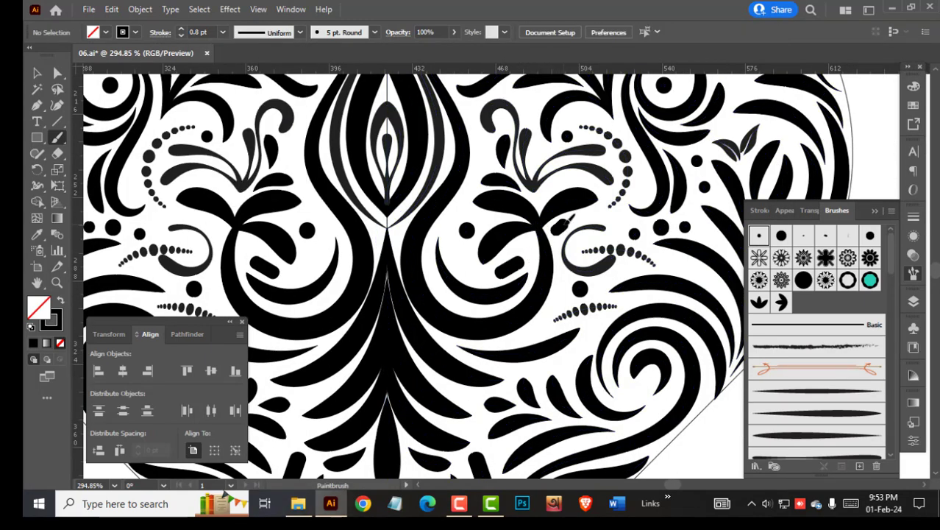
- Paint short 0.8 pt bars beside the inner vine's sprout and inside the upper hook, plus small dots near the veined leaves
drag(565, 223, 565, 222)
mouse_move(533, 114)
mouse_down()
mouse_move(569, 267)
mouse_move(543, 283)
mouse_up()
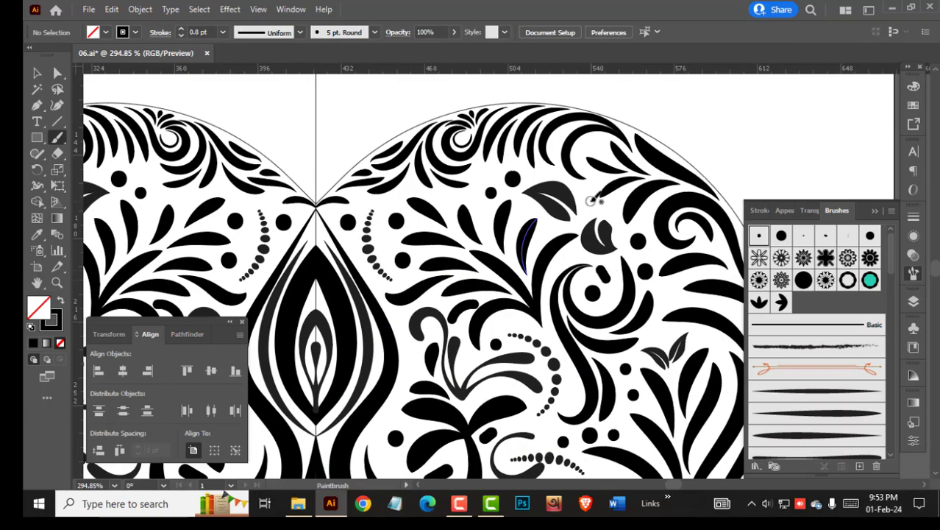
click(591, 201)
click(607, 210)
drag(482, 298, 447, 300)
drag(396, 407, 654, 386)
- Fill remaining gaps around the leafy branch, the inner vine and the lower spiral with small 0.8 pt dots
scroll(576, 331, up, 2)
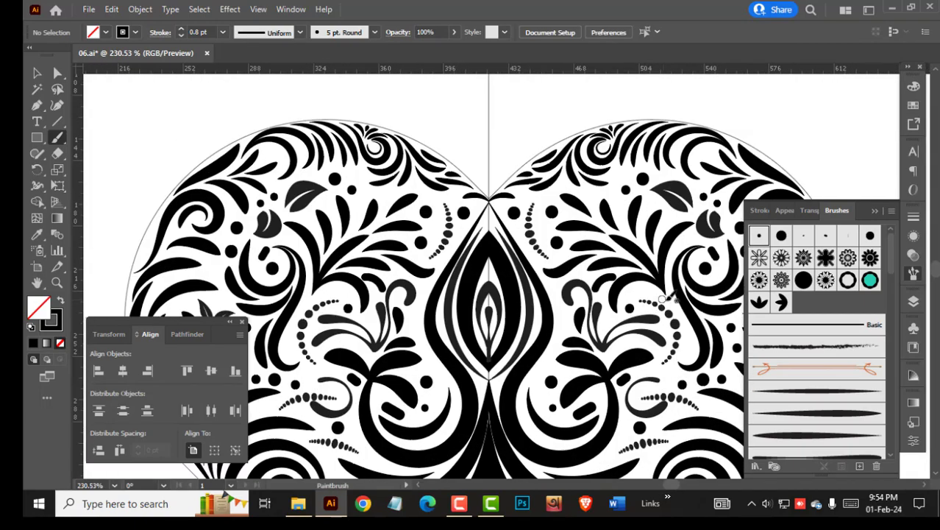
drag(569, 345, 643, 347)
drag(631, 280, 467, 159)
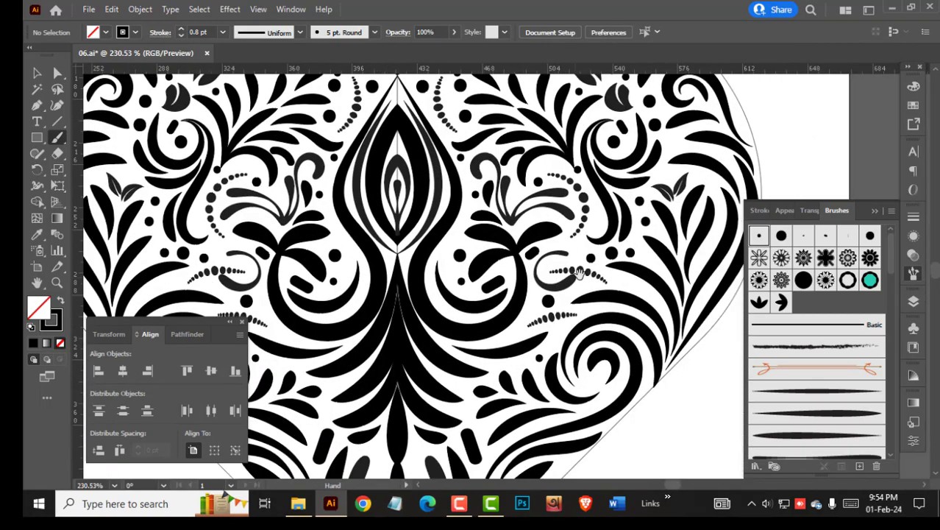
drag(595, 287, 437, 302)
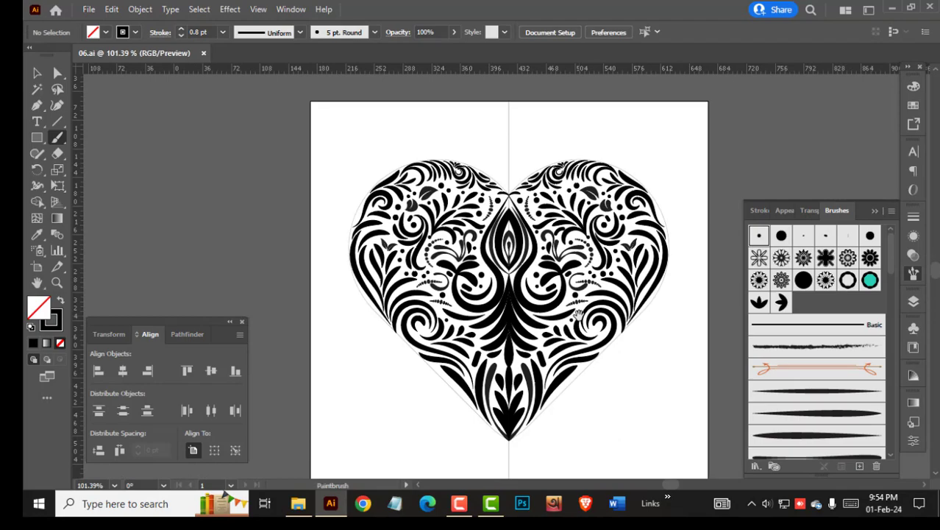
drag(634, 373, 650, 376)
drag(508, 314, 573, 259)
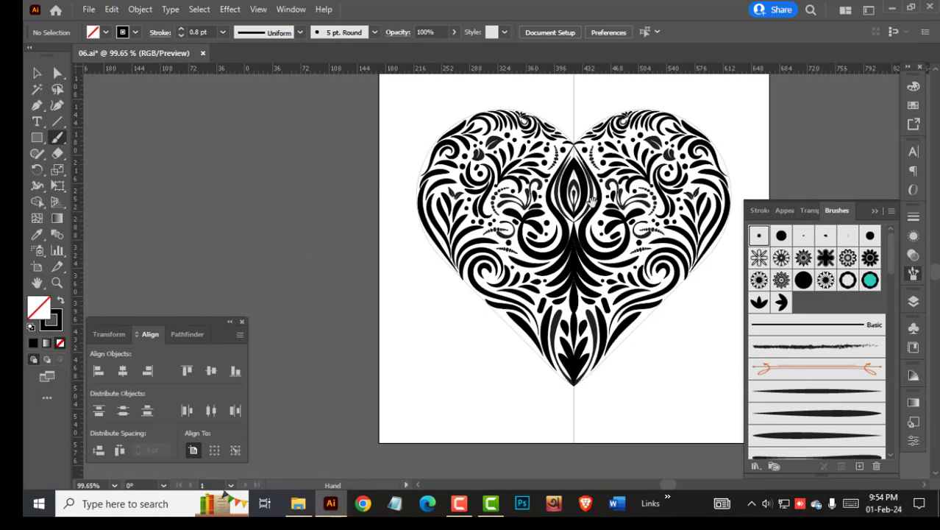
drag(574, 180, 706, 184)
- Select one of the ornament's tapered strokes and set its stroke weight to 0.7 pt
ctrl+click(446, 295)
click(181, 36)
click(181, 36)
ctrl+click(471, 122)
- Place small 0.8 pt dots outside the lower right leaves and between the leaves along the right lobe's outer edge
scroll(467, 225, down, 4)
click(914, 301)
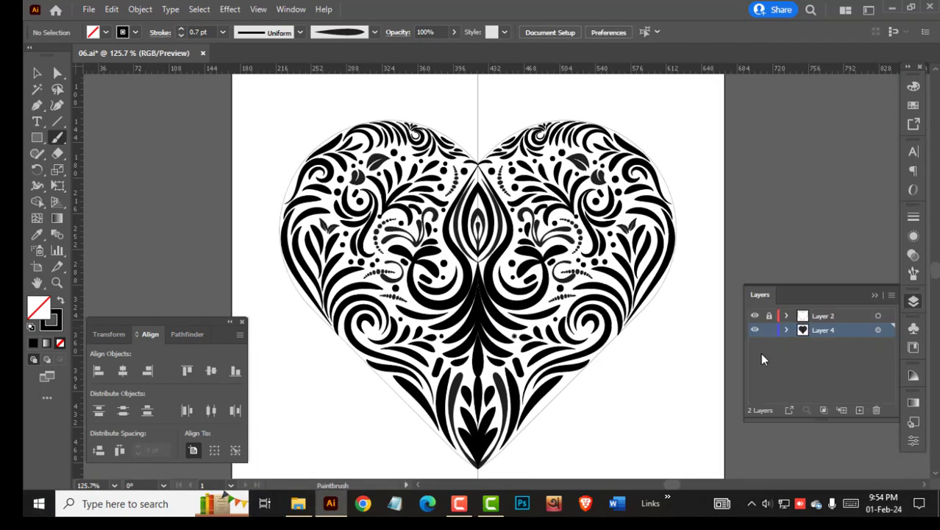
scroll(541, 401, up, 4)
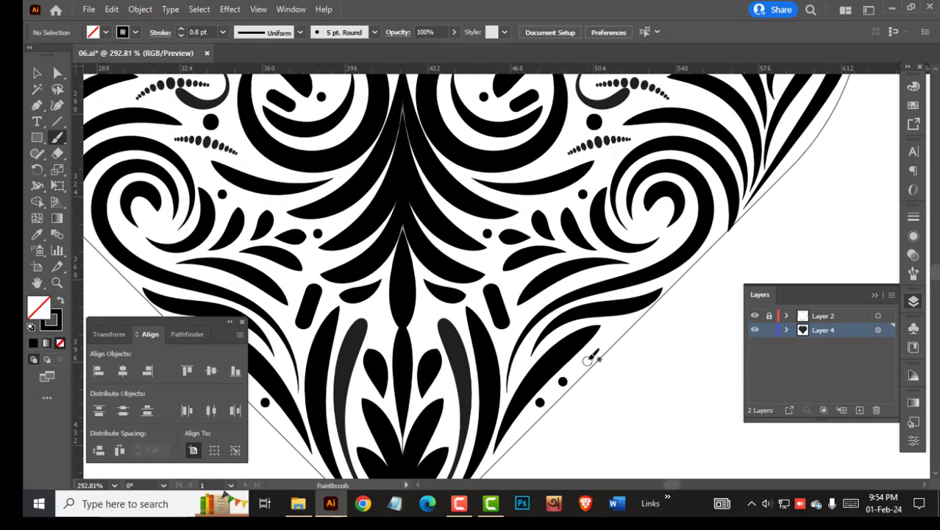
drag(605, 343, 508, 471)
drag(717, 92, 697, 286)
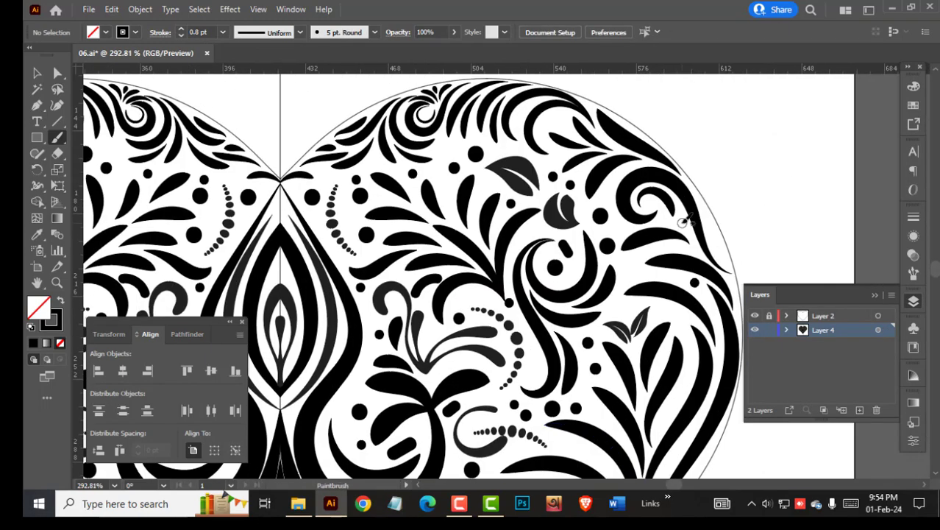
- Hide Layer 2 with the heart guide, then select the painted ornament and expand its appearance including the reflected half
drag(719, 253, 699, 226)
scroll(556, 337, down, 6)
key(Tab)
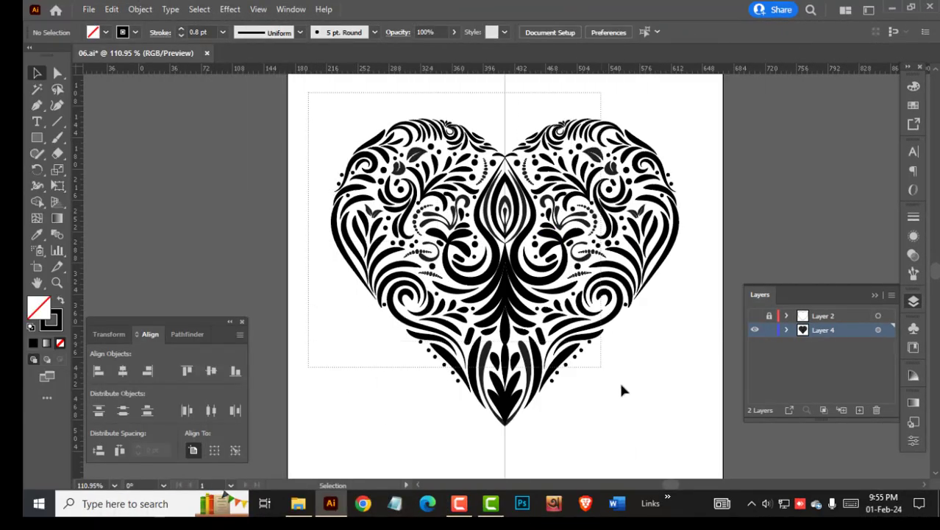
drag(308, 93, 715, 450)
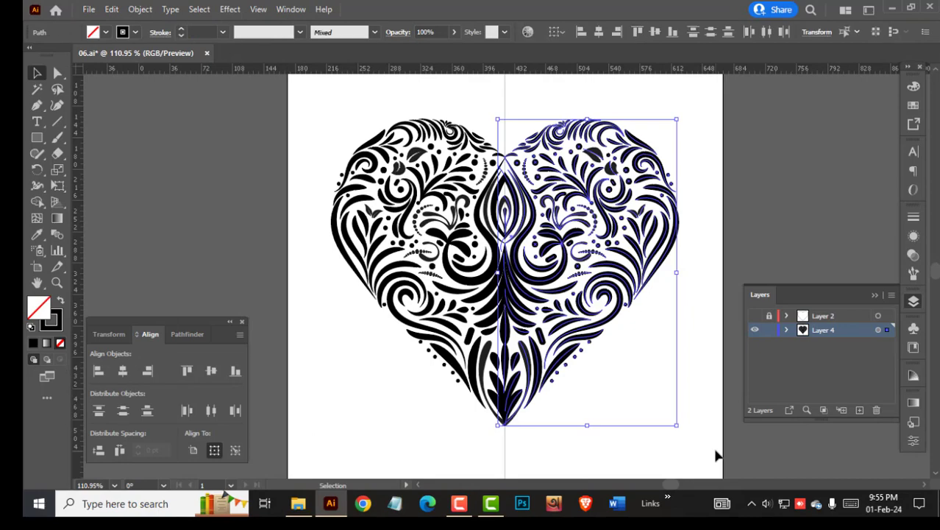
click(141, 10)
click(186, 179)
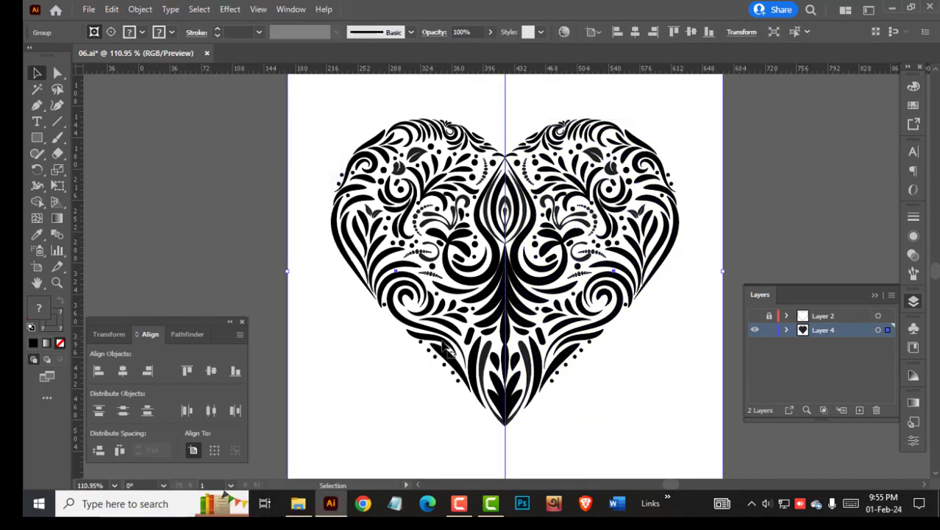
- Merge all the expanded ornament shapes with the Pathfinder Merge operation and check the resulting paths
click(186, 335)
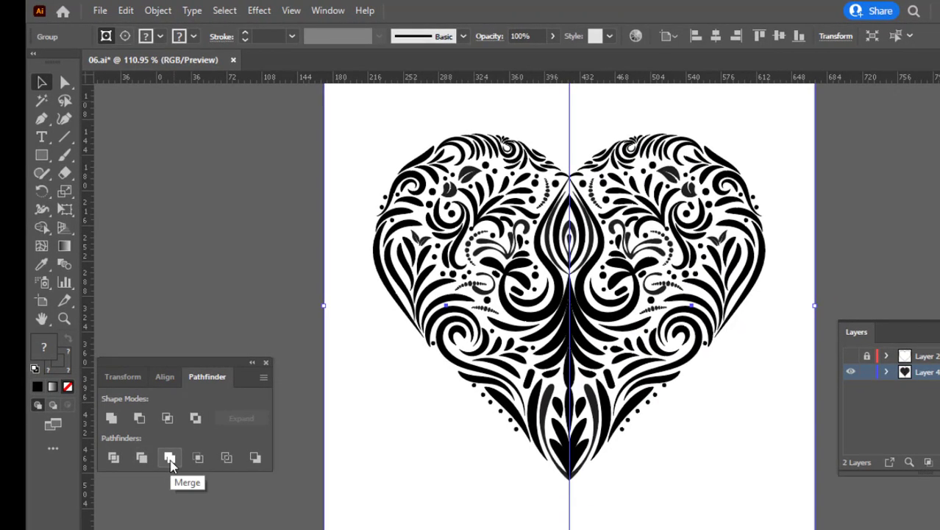
key(ctrl+space)
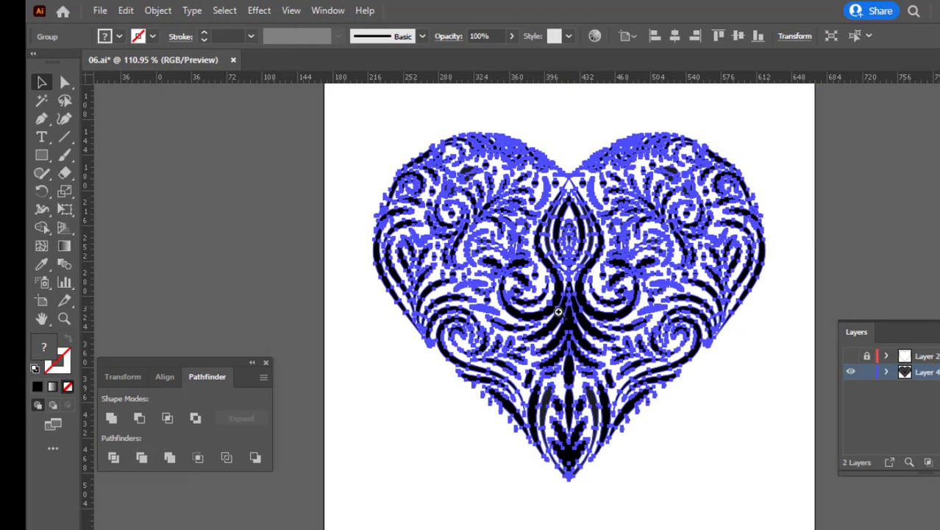
drag(557, 309, 713, 371)
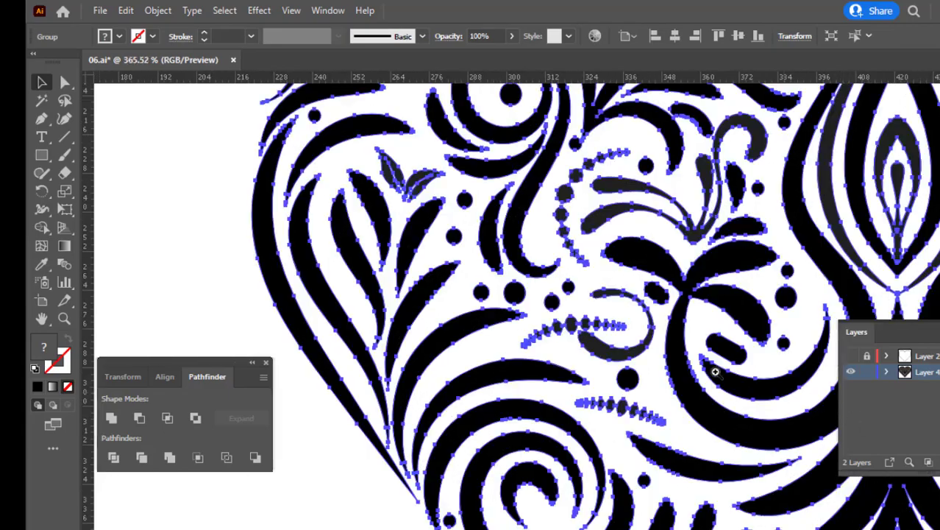
drag(641, 349, 827, 390)
drag(730, 375, 557, 292)
drag(494, 258, 223, 185)
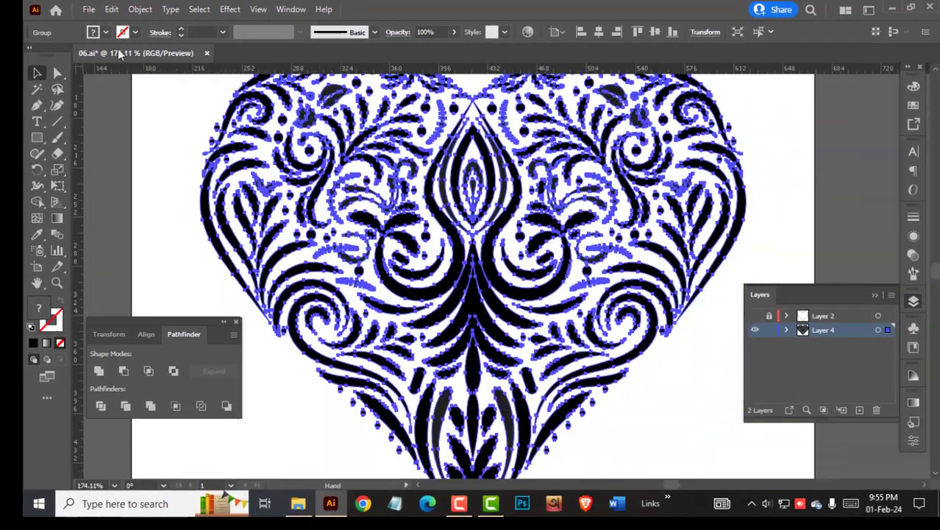
- Copy the merged heart ornament and create a new 500 x 500 px document
click(111, 9)
click(135, 77)
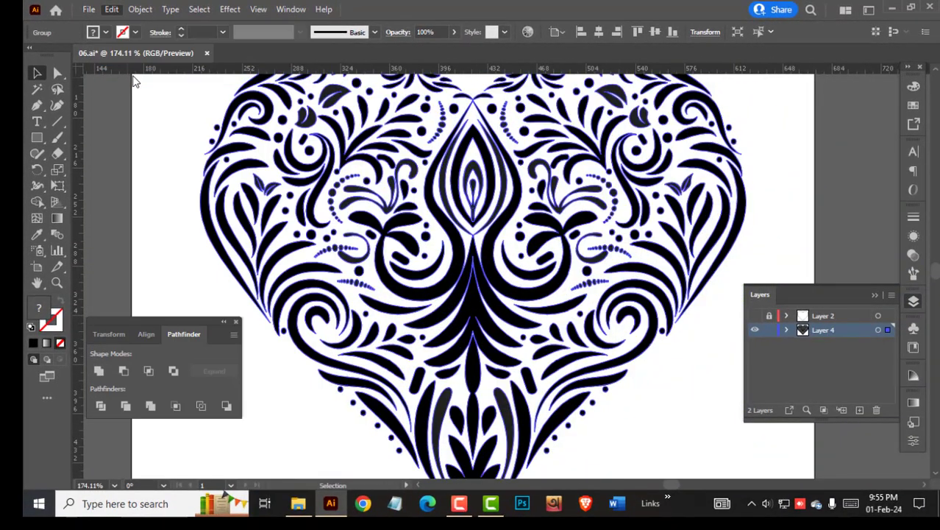
click(86, 15)
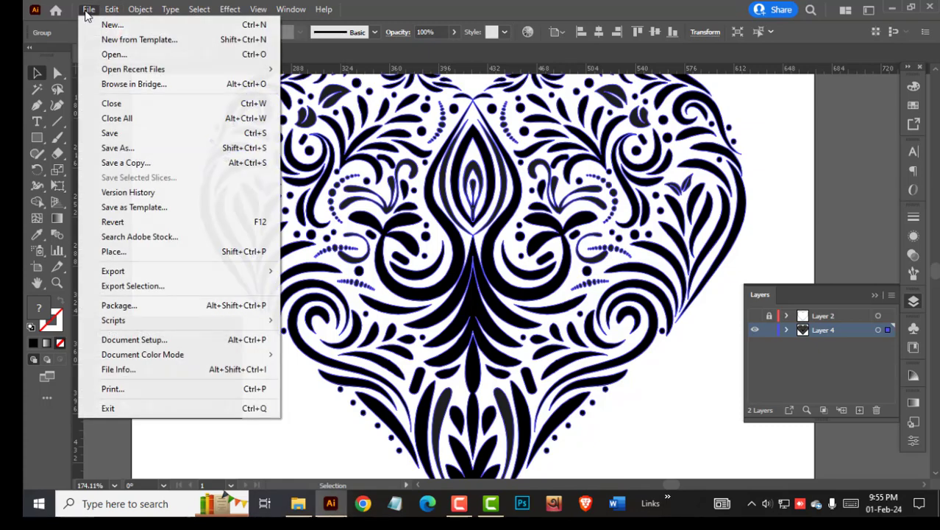
click(98, 26)
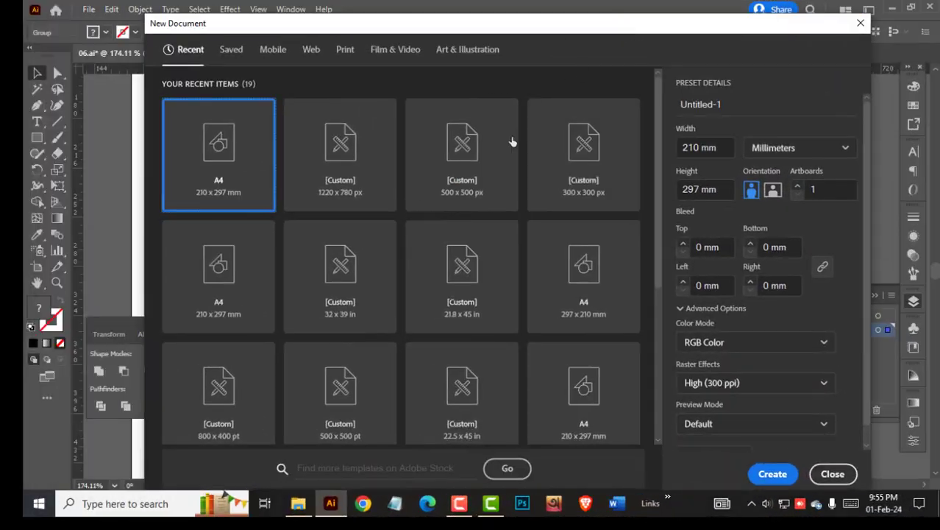
click(513, 142)
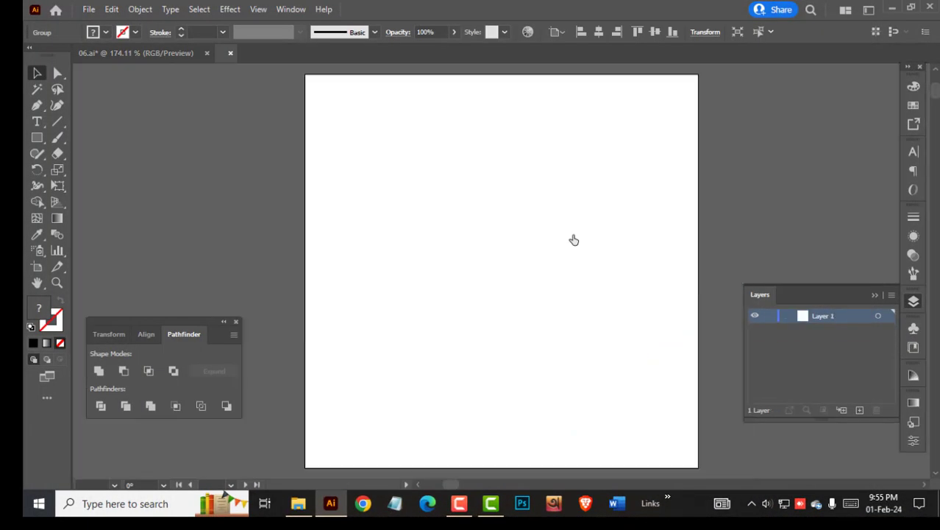
scroll(574, 239, down, 1)
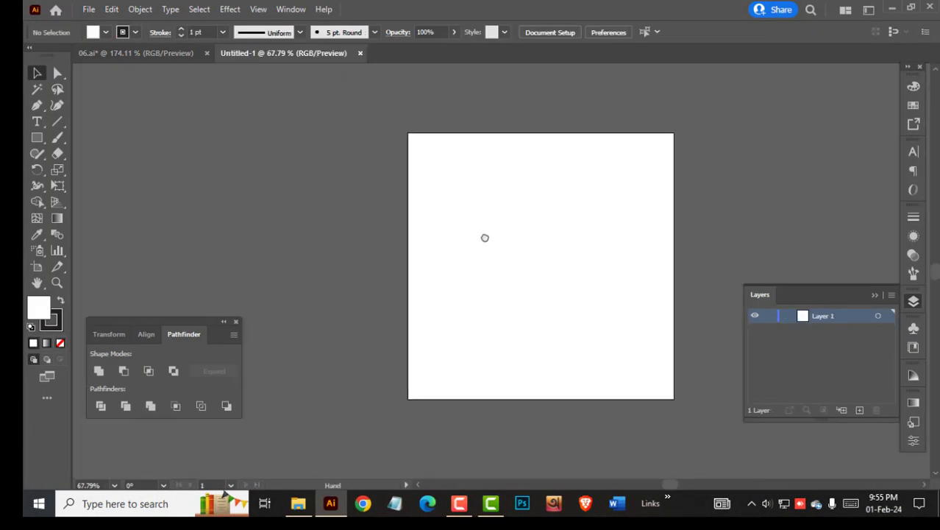
scroll(485, 237, left, 3)
key(ctrl+v)
drag(532, 273, 465, 281)
key(ctrl+z)
key(ctrl+z)
- Paste the copied heart ornament beside the blank artboard and ungroup it
click(112, 12)
click(137, 89)
scroll(528, 281, up, 3)
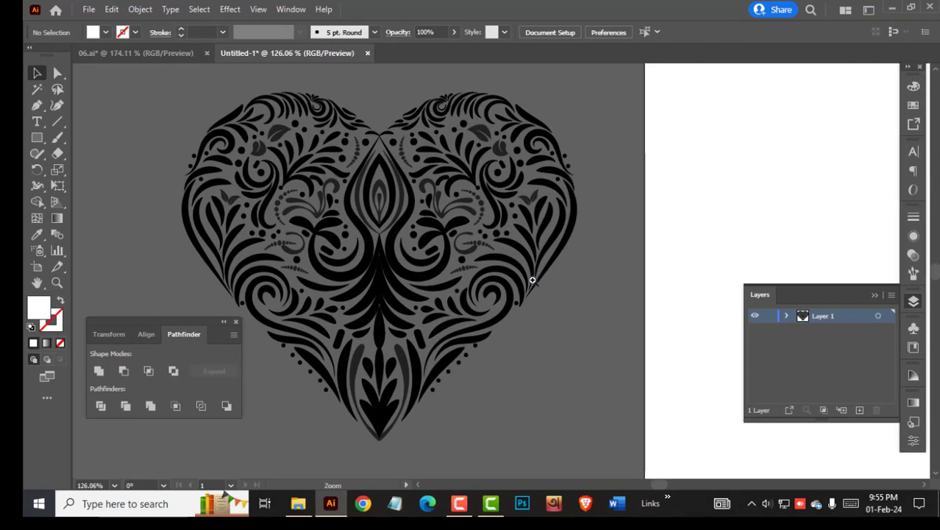
right_click(531, 278)
click(573, 161)
click(608, 169)
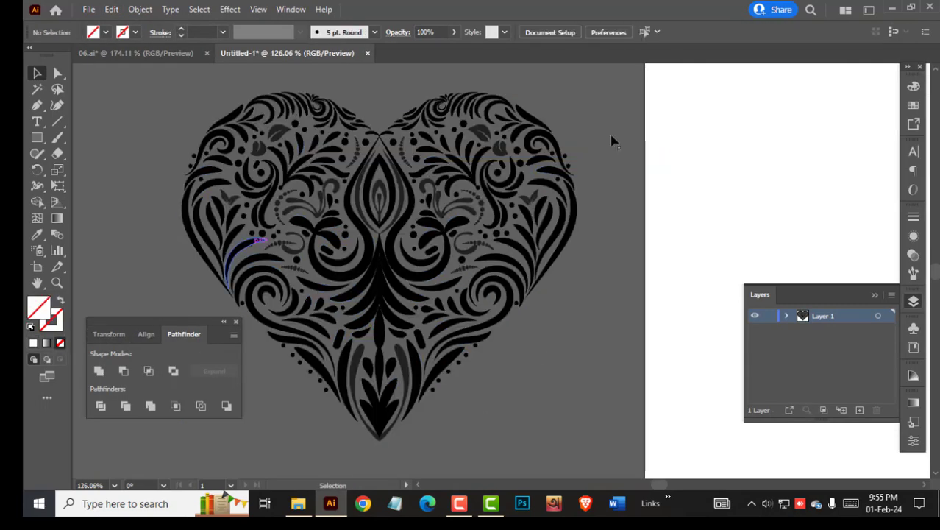
click(386, 197)
click(607, 109)
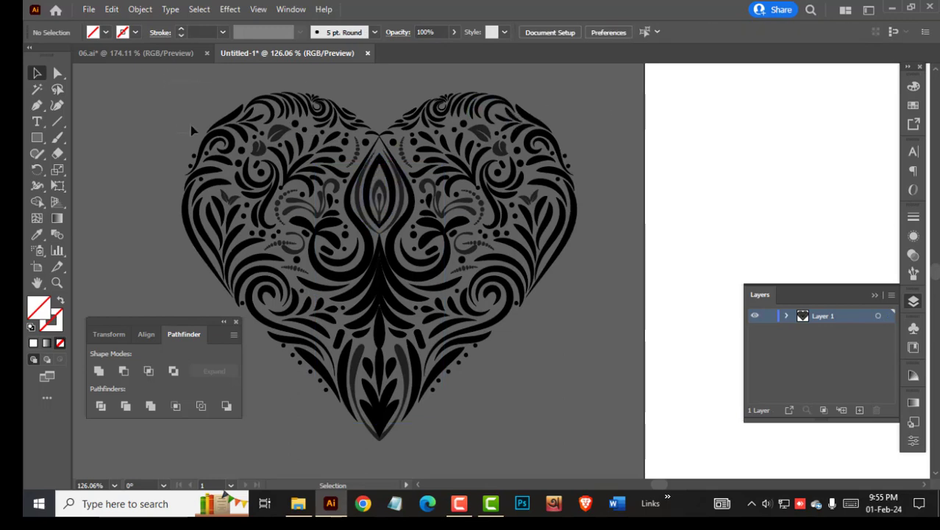
- Select all dark grey ornament shapes by their matching appearance, recolour them black, and group the whole heart
scroll(381, 379, up, 3)
click(421, 361)
click(755, 33)
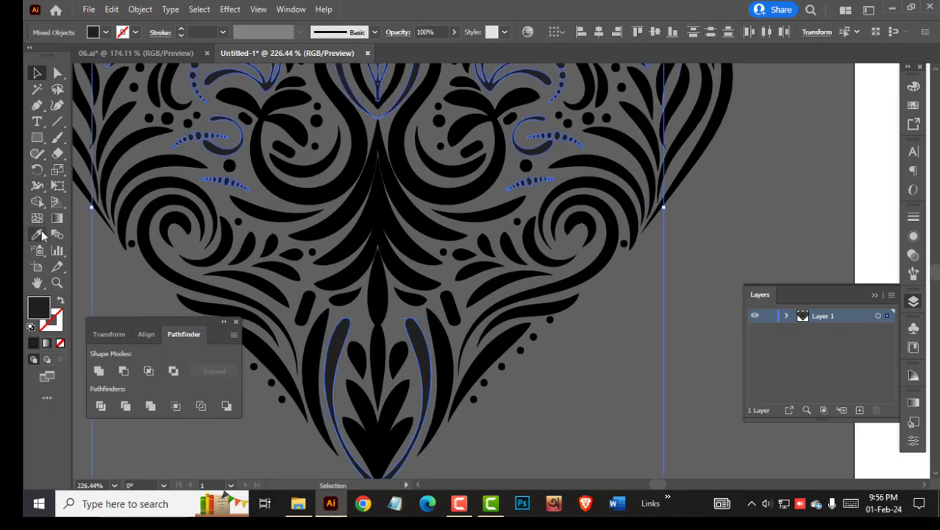
key(ctrl+a)
scroll(471, 243, down, 5)
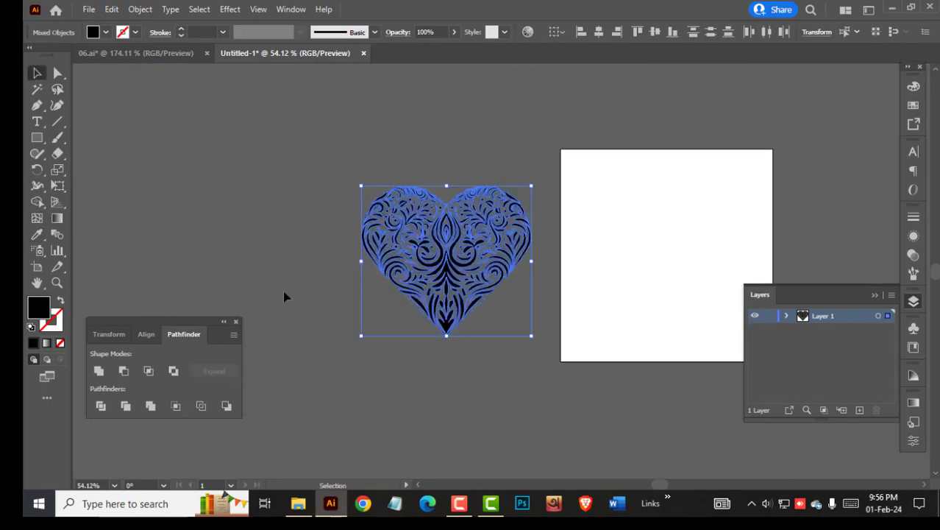
click(576, 411)
- Draw a black 500 x 500 px square and centre it horizontally and vertically on the artboard
drag(627, 273, 480, 275)
click(38, 137)
click(567, 290)
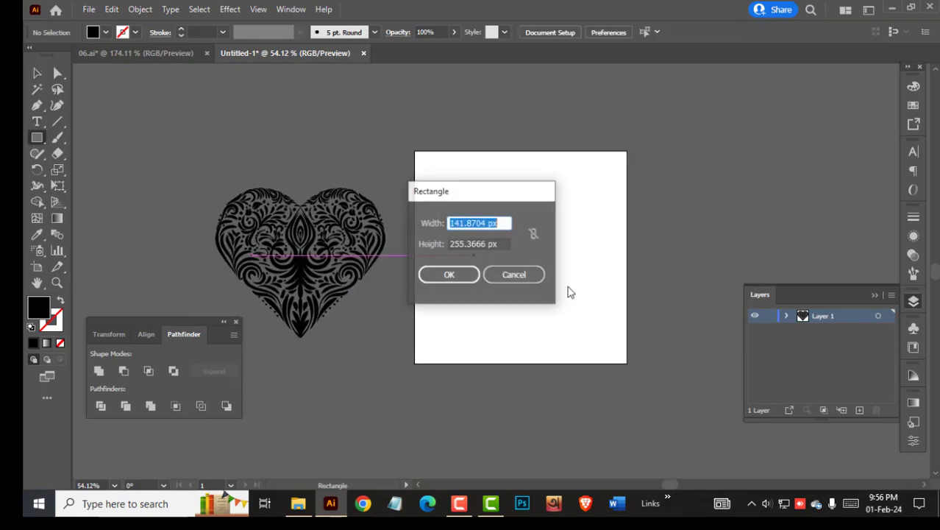
text(500)
key(Return)
click(146, 334)
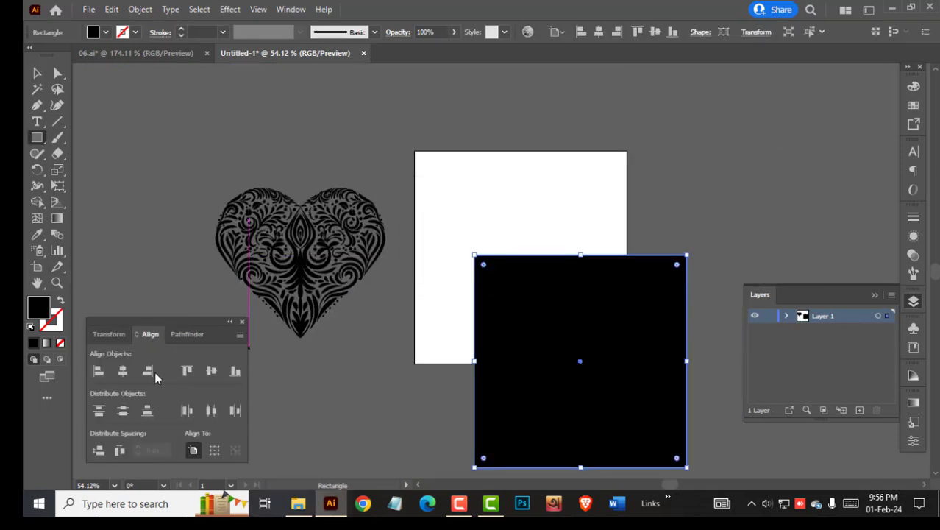
click(123, 370)
click(210, 371)
- Select the grouped heart ornament and fill it with white (FFFFFF)
key(v)
key(Tab)
click(318, 320)
drag(428, 224, 478, 243)
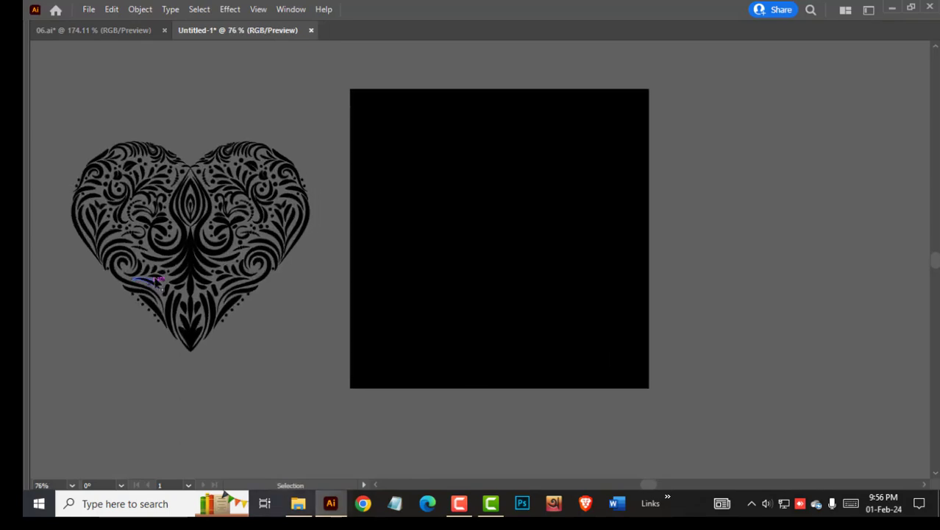
click(160, 280)
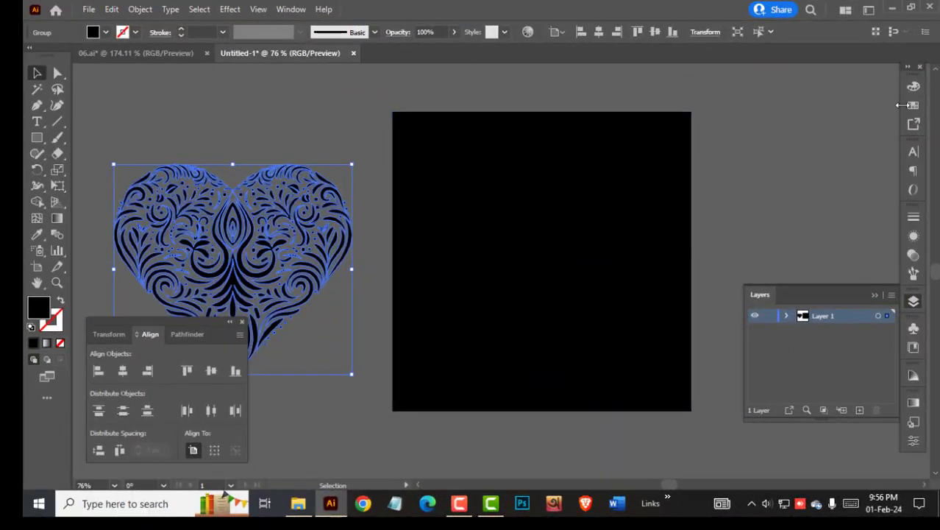
click(914, 86)
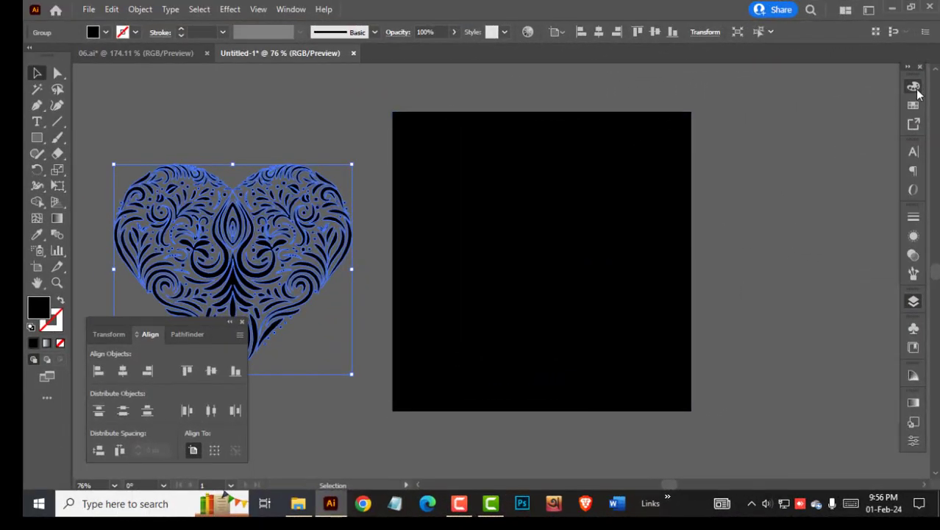
click(765, 171)
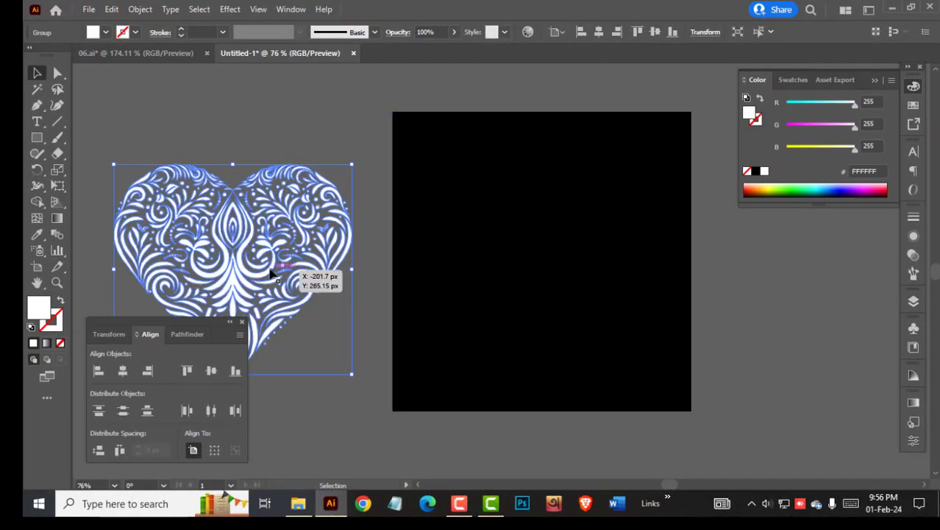
- Move the white heart onto the black square and centre it horizontally and vertically on the artboard
drag(270, 274, 602, 276)
click(122, 371)
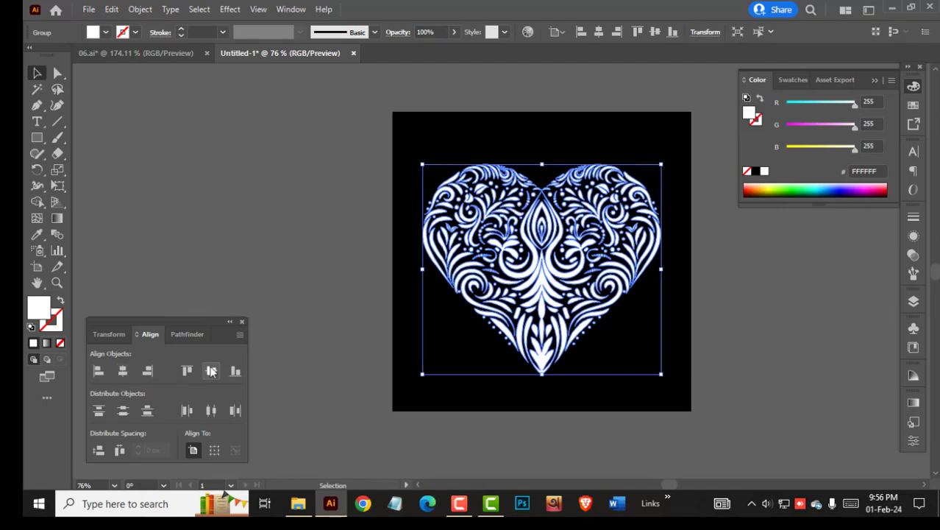
click(211, 371)
key(Tab)
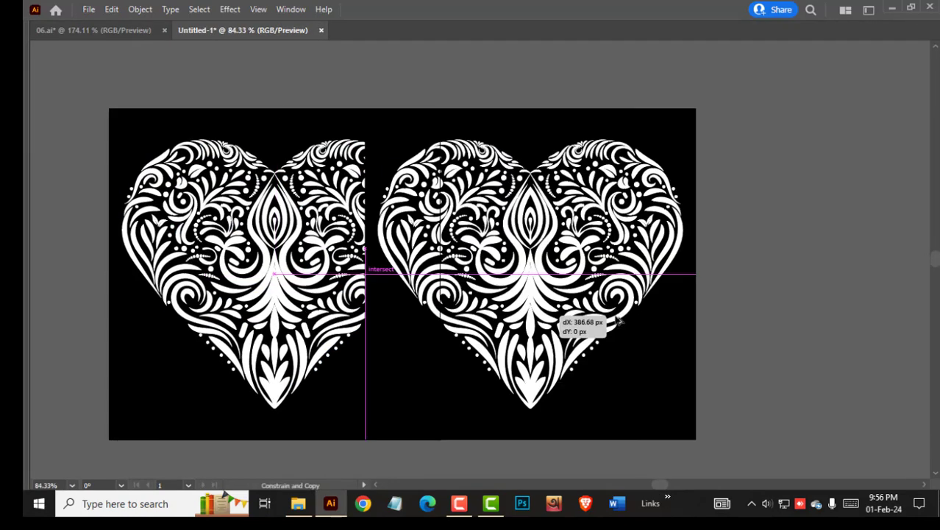
- Duplicate the black square with its white heart alongside the original and swap the copied heart's fill and stroke into white outlines
drag(534, 309, 630, 294)
key(shift+x)
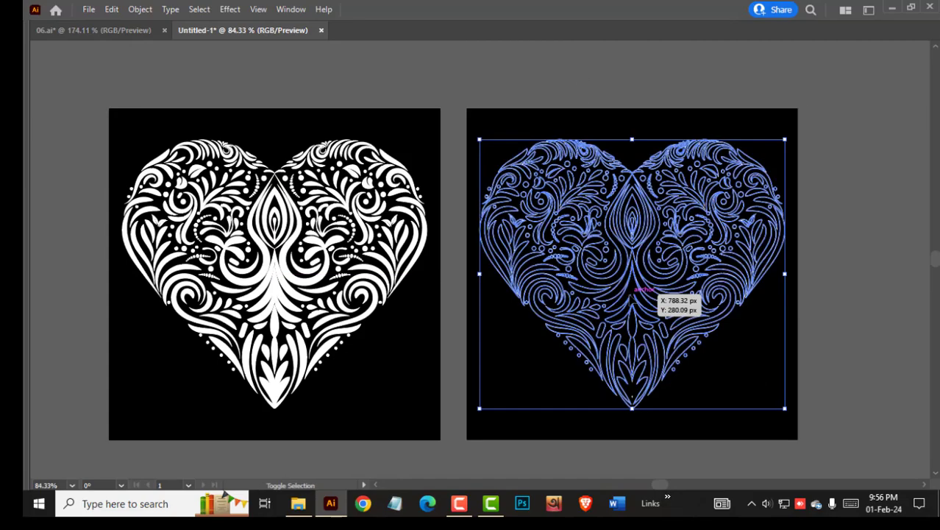
drag(629, 213, 758, 282)
click(292, 204)
drag(651, 275, 570, 281)
drag(707, 282, 498, 231)
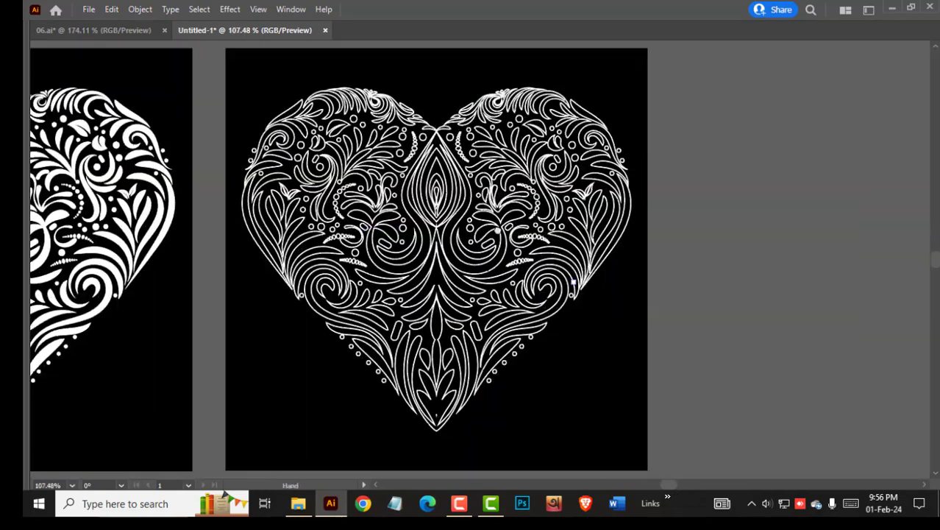
- Set the outlined heart's stroke weight to 0.9 pt and deselect it
scroll(573, 282, up, 6)
click(477, 279)
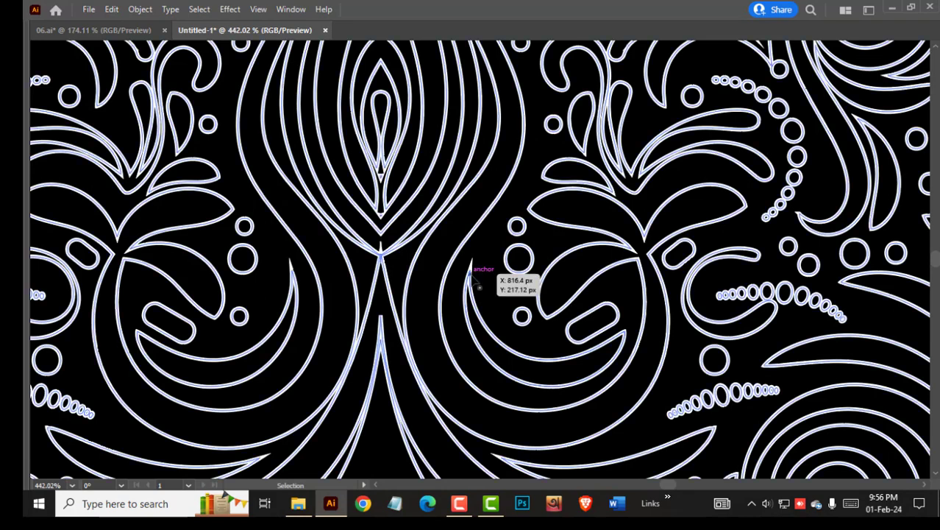
key(Tab)
click(913, 217)
click(795, 234)
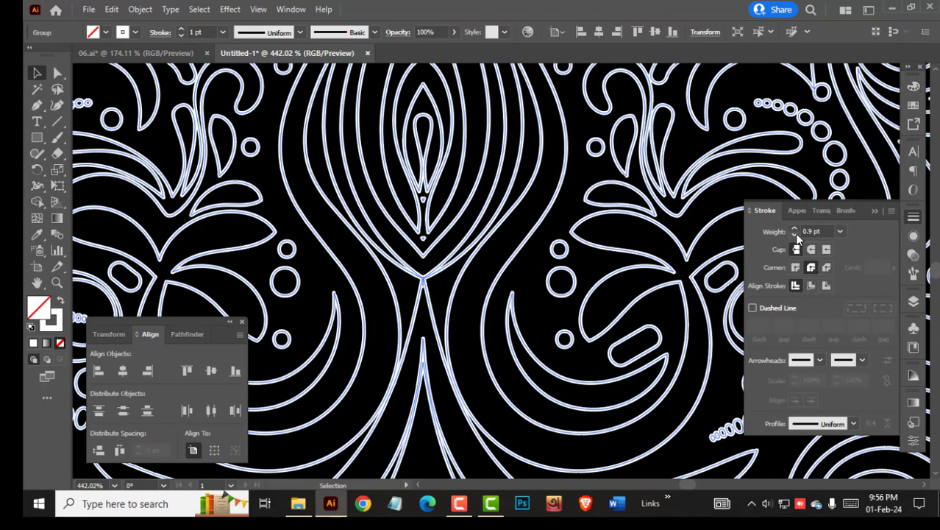
scroll(552, 252, down, 6)
key(ctrl+shift+a)
key(Tab)
- Duplicate the outlined heart with its black square as a third version and swap the copied heart's stroke to a white fill
scroll(664, 339, down, 5)
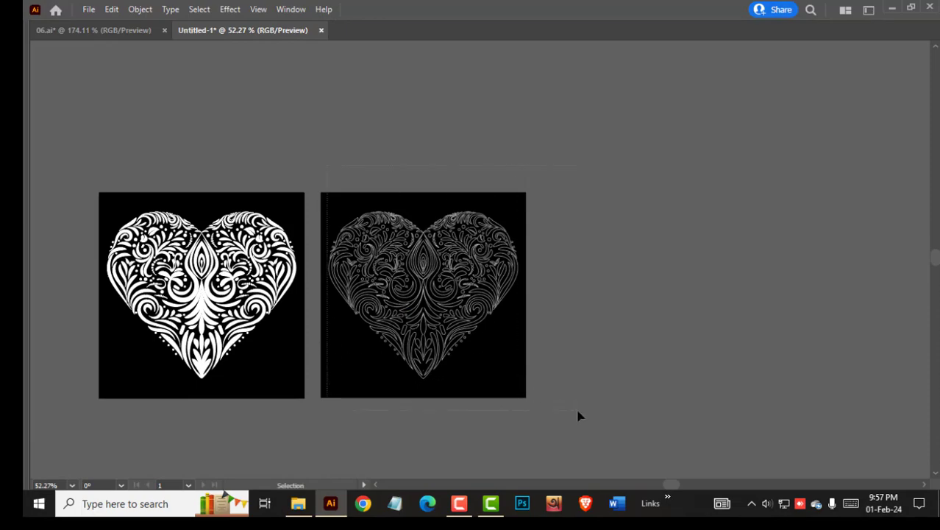
drag(439, 333, 666, 343)
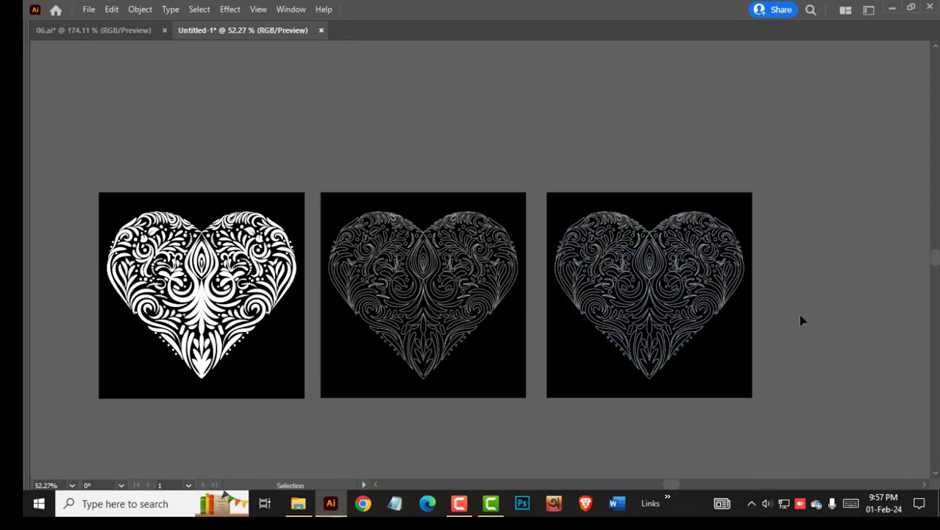
scroll(581, 327, up, 3)
click(514, 273)
key(Tab)
click(61, 301)
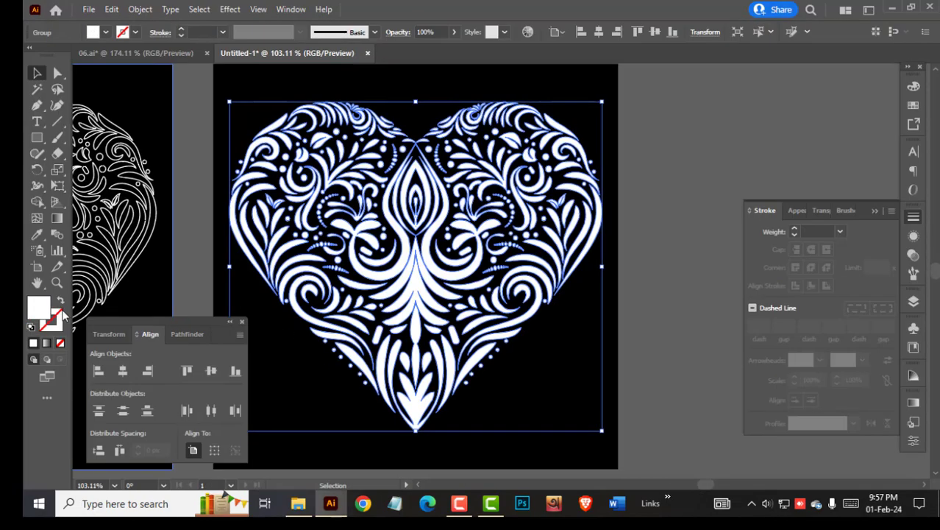
click(676, 283)
- Fill the third heart ornament with the crimson-pink swatch
key(Tab)
drag(465, 264, 550, 284)
click(550, 284)
key(Tab)
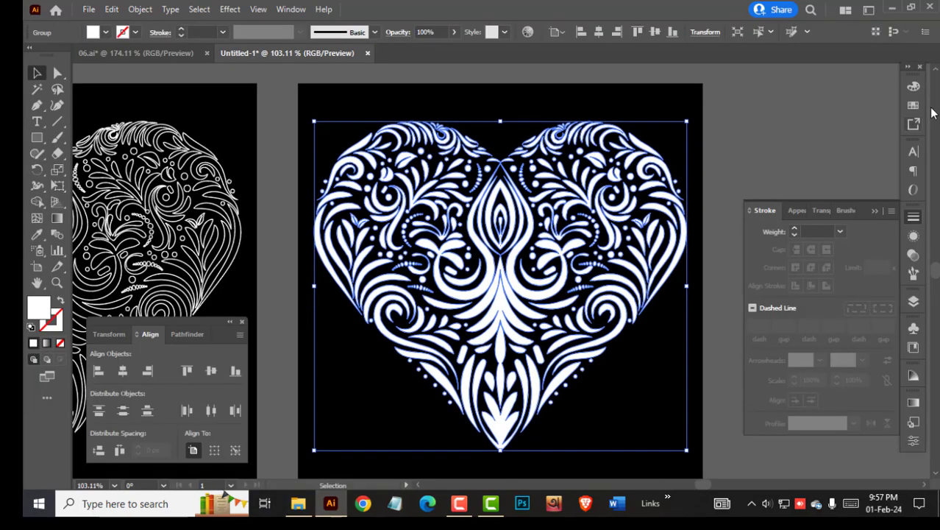
click(913, 107)
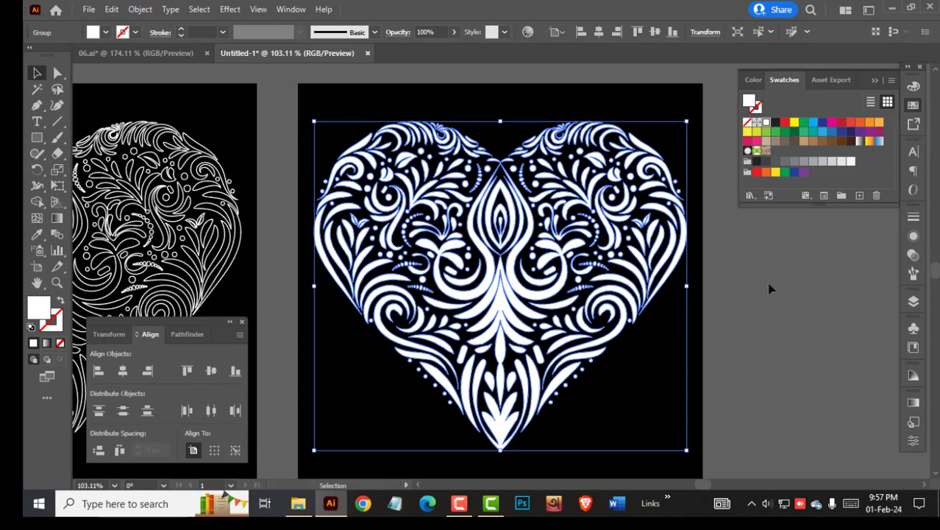
click(748, 141)
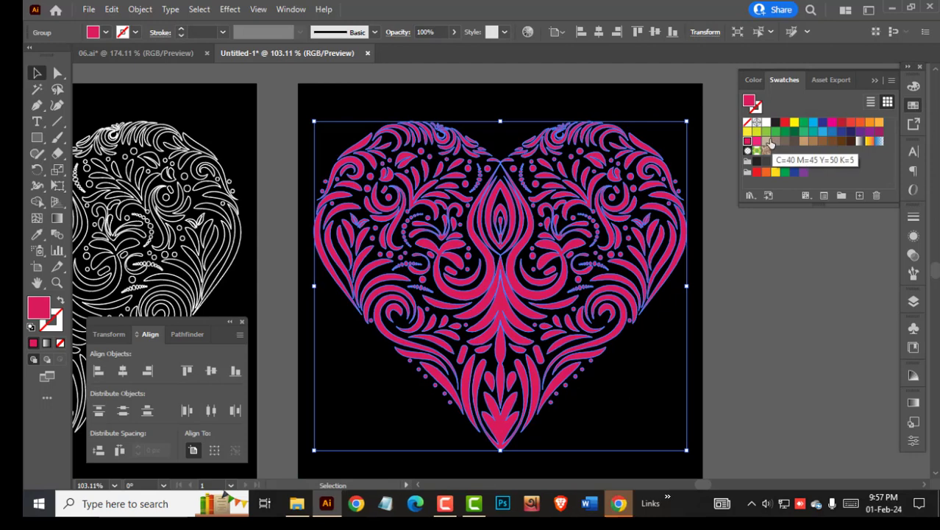
- Try randomly recolouring the third heart's shapes with the crimson, pink and beige swatches using the RandomSwatchFillColor script
click(88, 9)
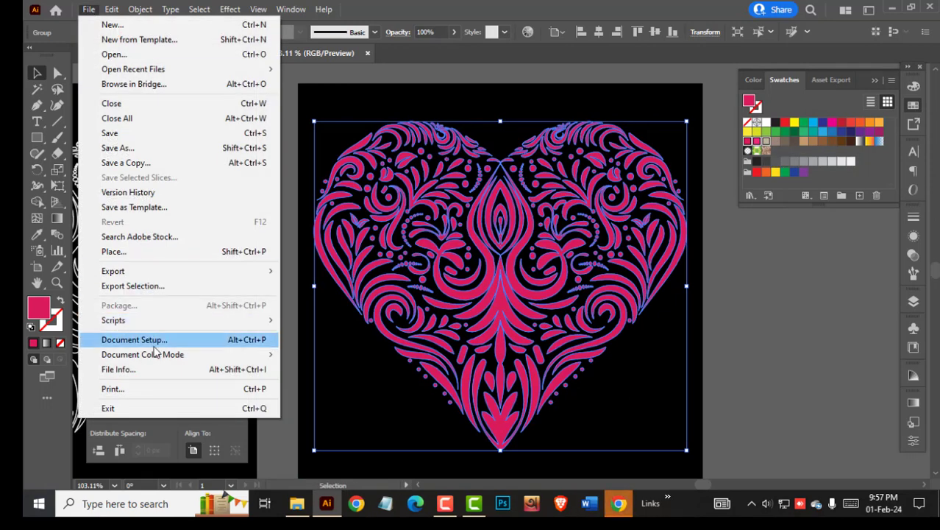
mouse_move(154, 326)
click(335, 364)
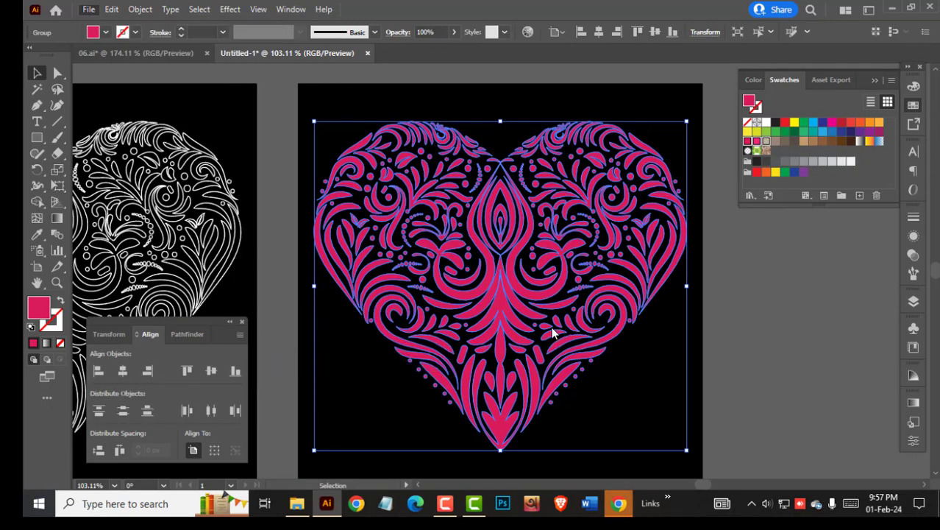
- Randomly fill the third heart's shapes with the crimson, pink, beige and taupe swatches using the RandomSwatchFillColor script, leaving nothing selected
click(751, 142)
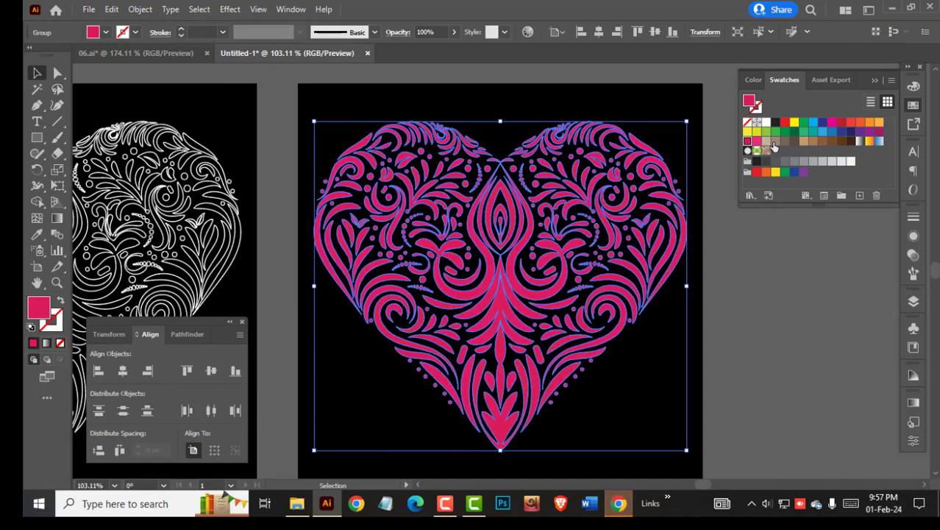
click(88, 9)
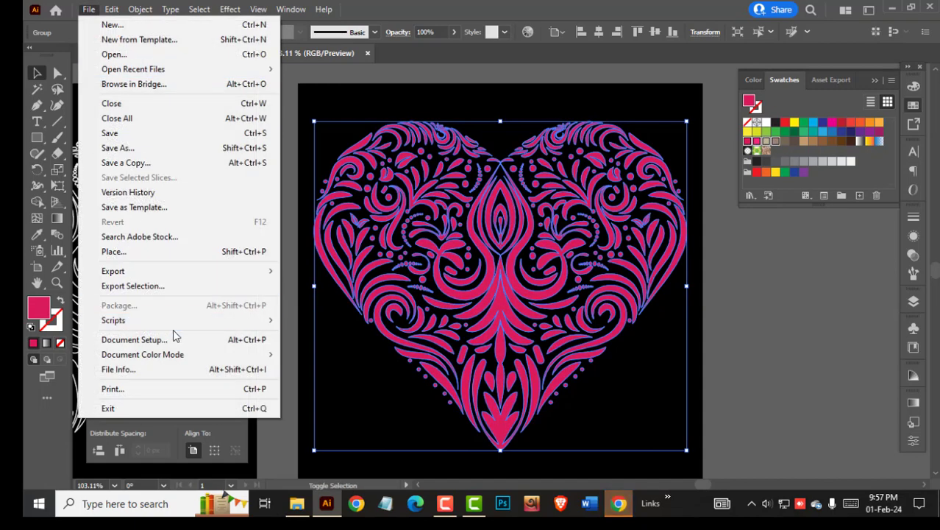
mouse_move(174, 324)
click(350, 370)
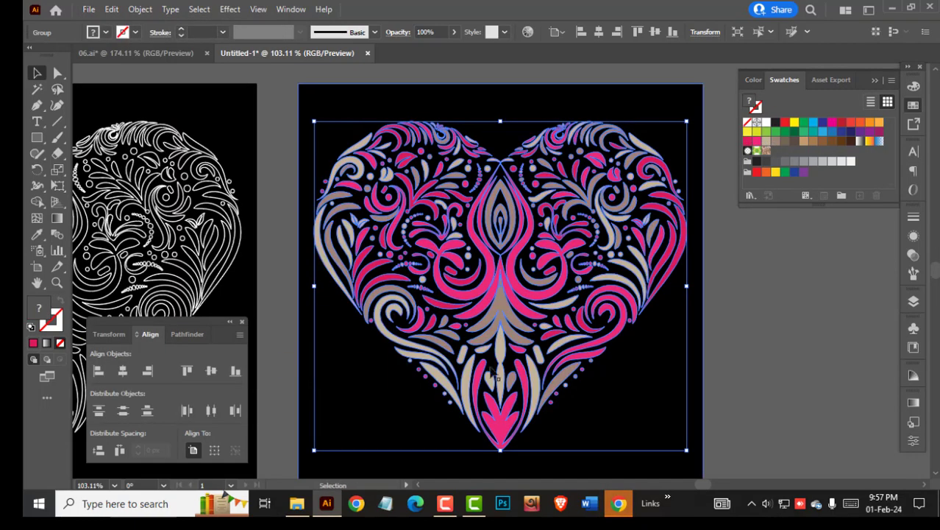
click(773, 331)
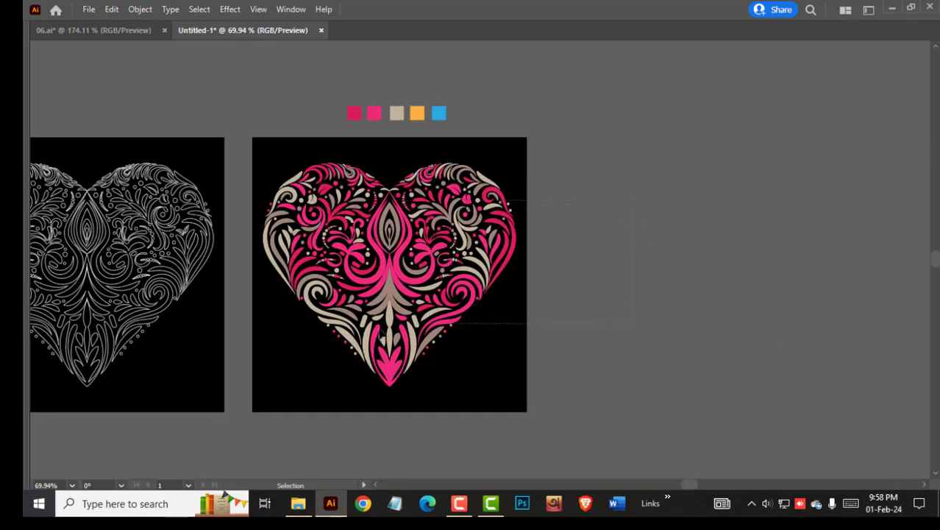
- Duplicate the randomly coloured heart with its black square as a fourth version, spaced in line with the other three
drag(374, 286, 609, 275)
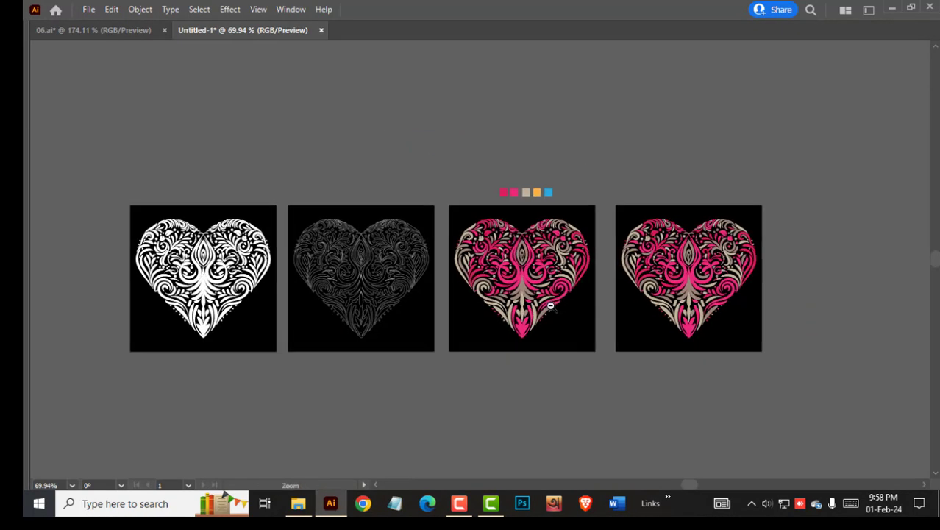
drag(695, 261, 769, 261)
drag(573, 302, 429, 302)
click(460, 140)
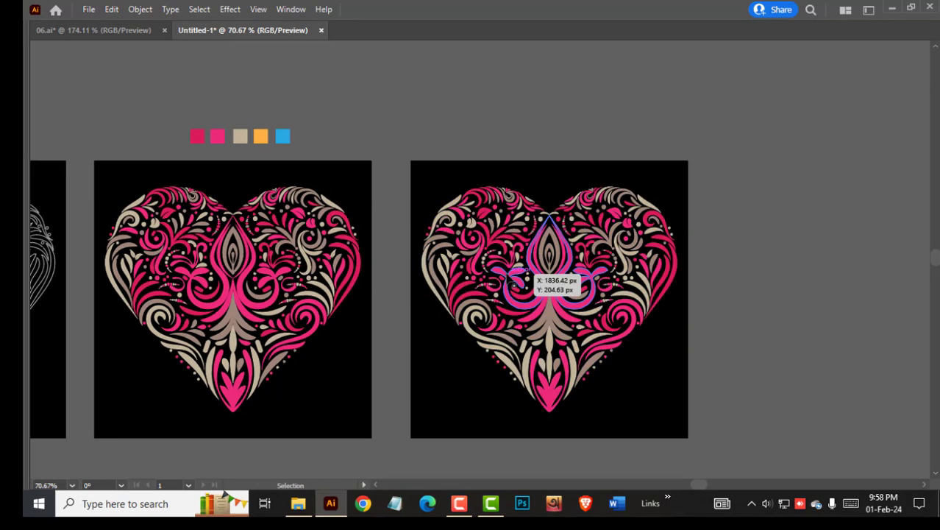
- Randomly fill the fourth heart's shapes from the crimson, pink, beige, orange and blue colour group using the RandomSwatchFillColor script and deselect it
click(546, 319)
key(Tab)
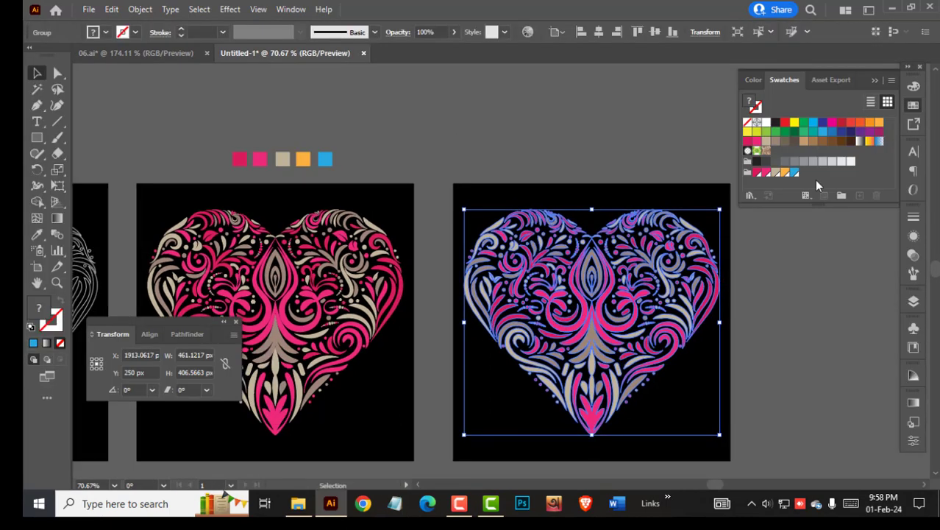
click(756, 173)
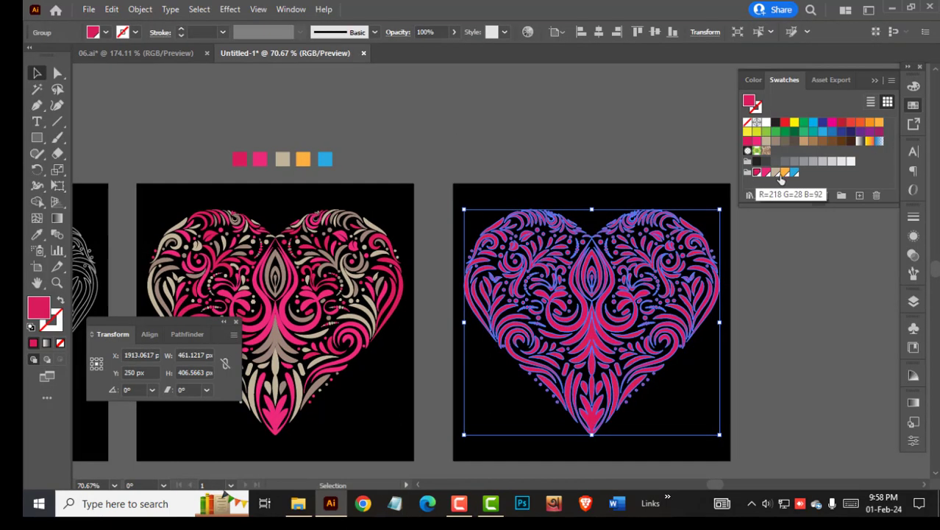
click(90, 10)
mouse_move(185, 320)
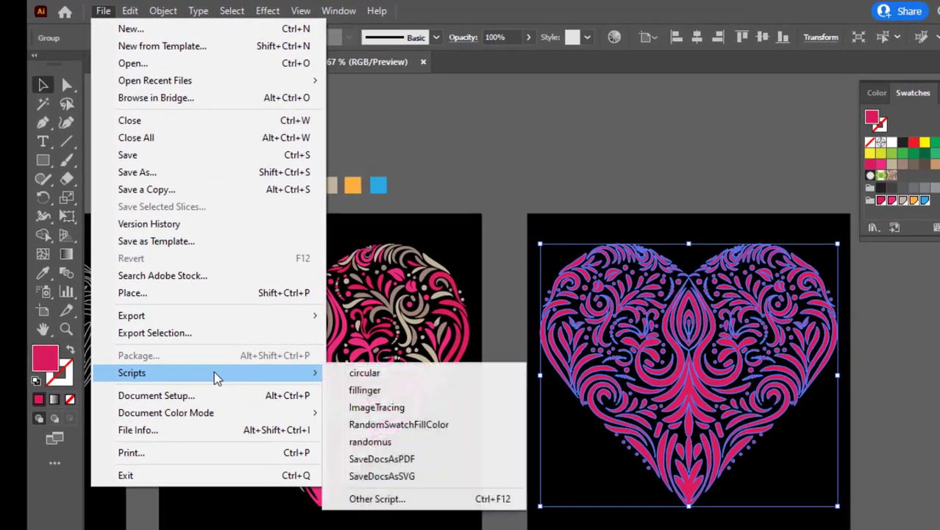
click(398, 424)
click(672, 204)
key(Tab)
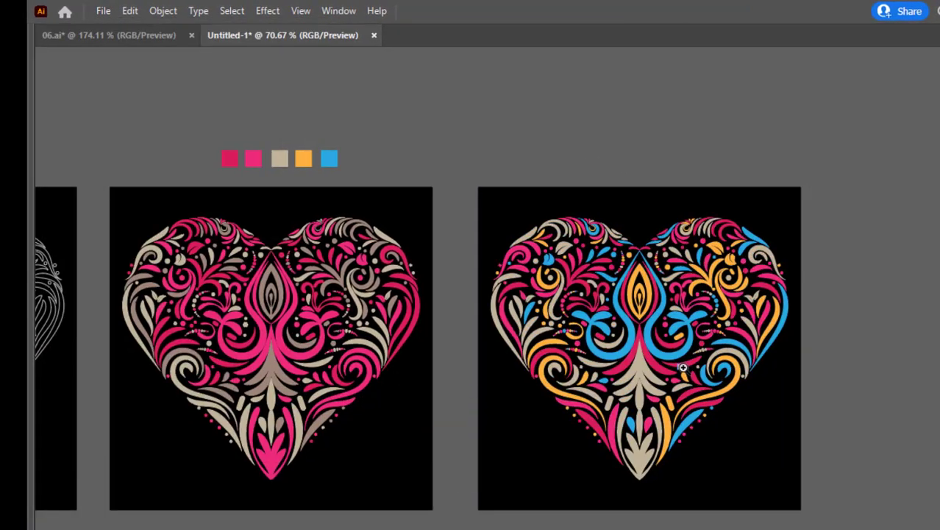
drag(684, 369, 761, 339)
drag(746, 272, 775, 291)
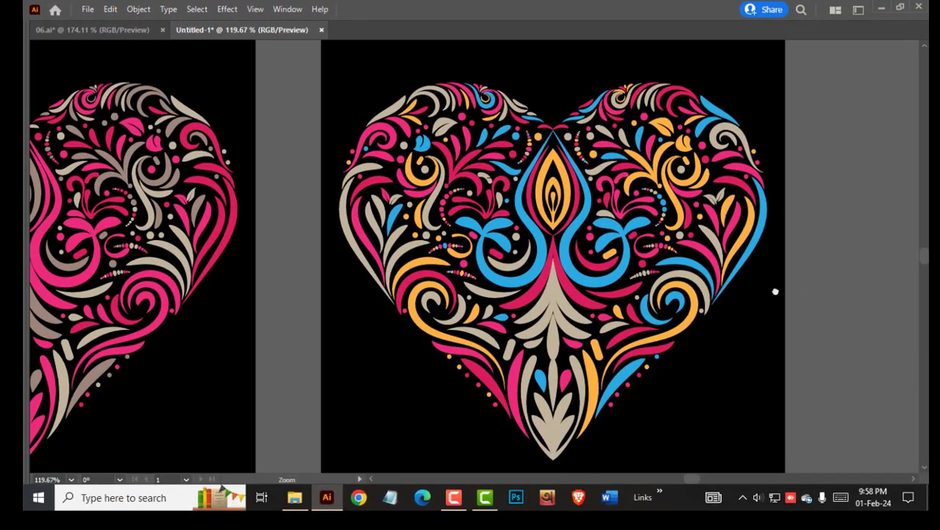